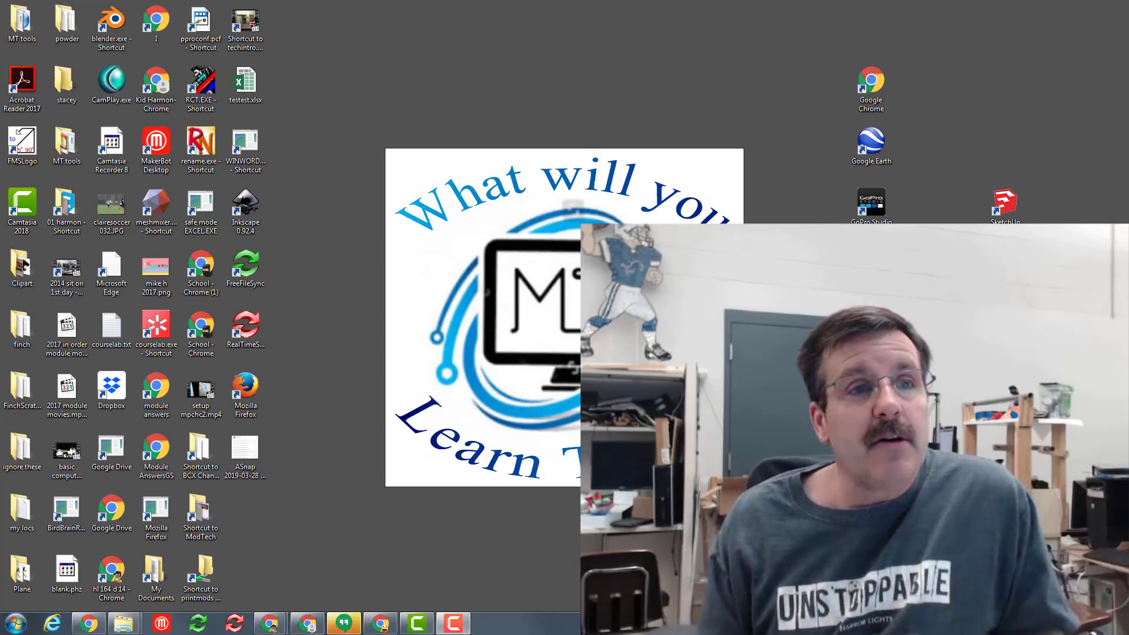
- Open the blank.phz scene from the MT tools folder
double_click(25, 26)
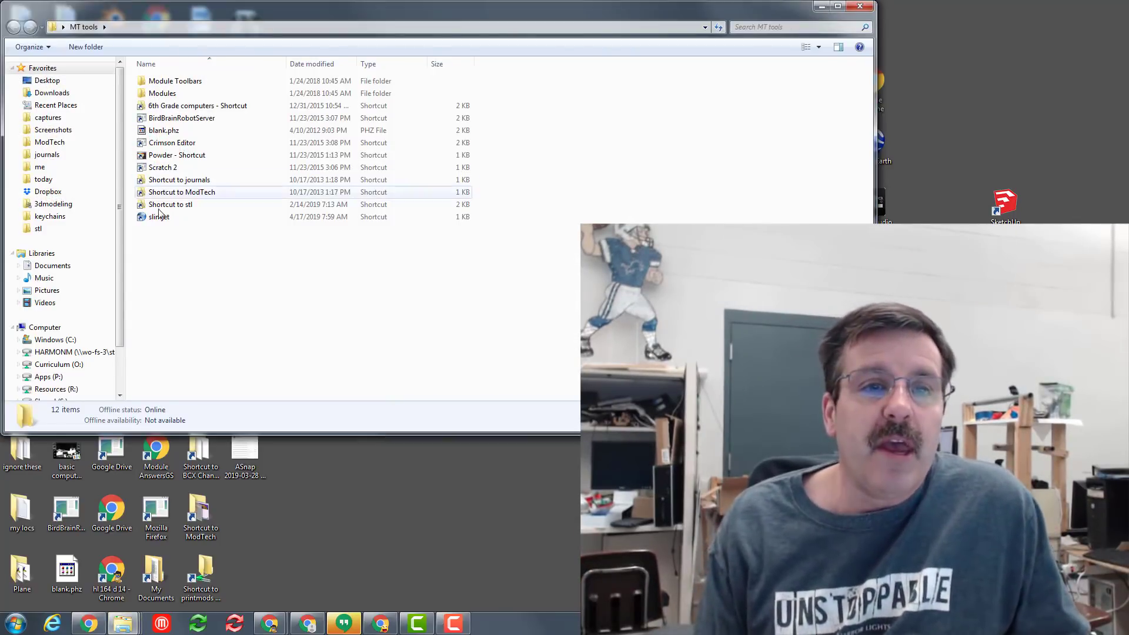
double_click(176, 131)
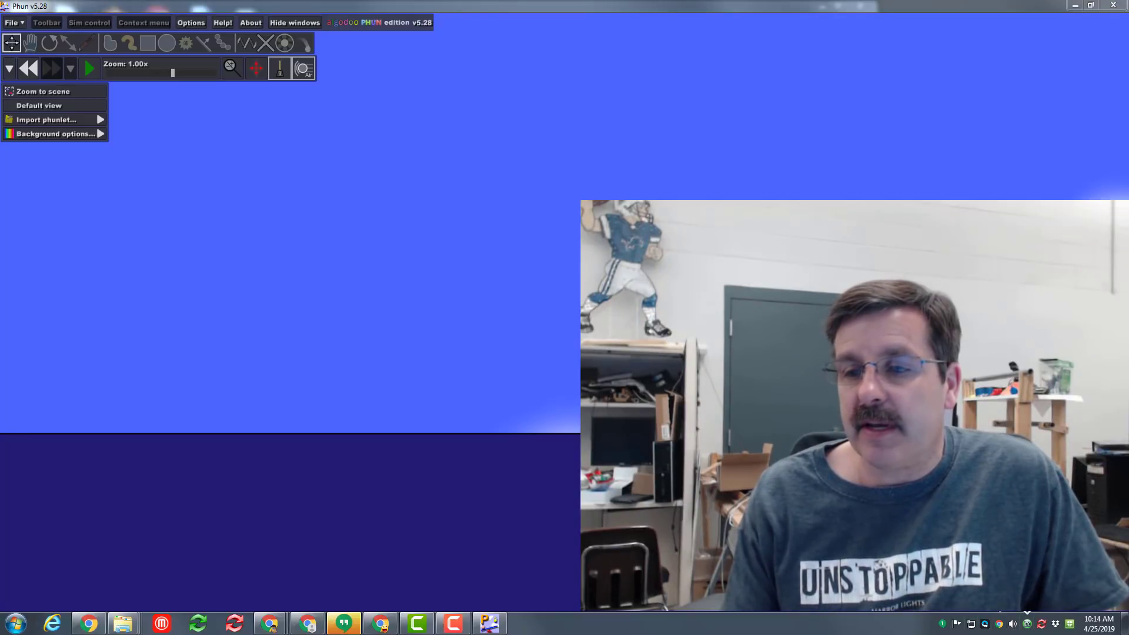
key(Print)
drag(264, 125, 749, 414)
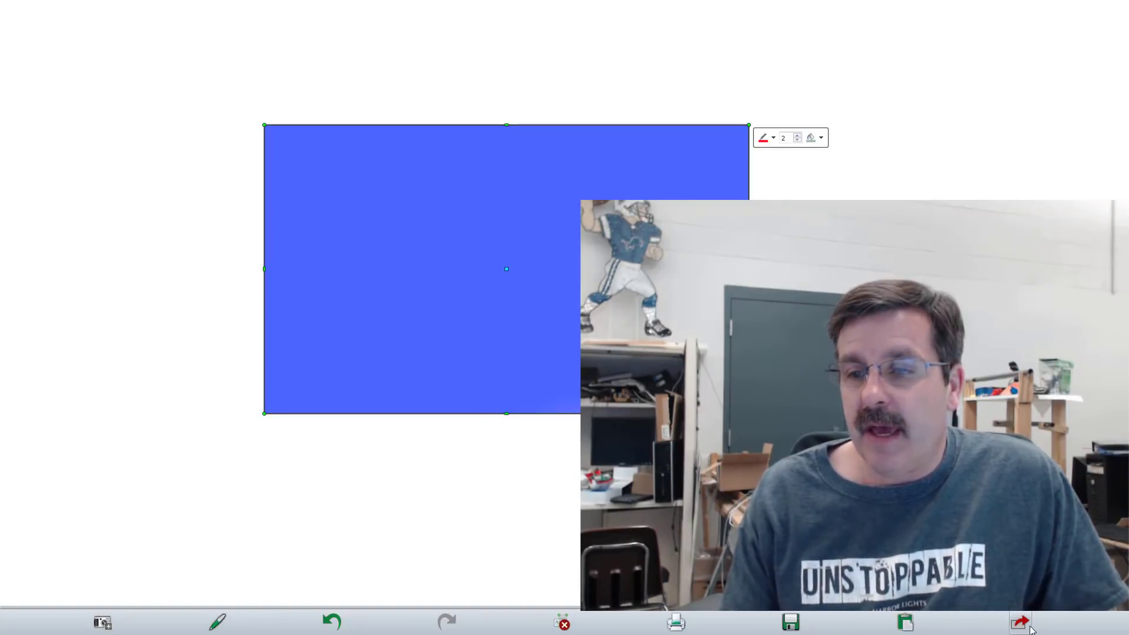
click(1030, 627)
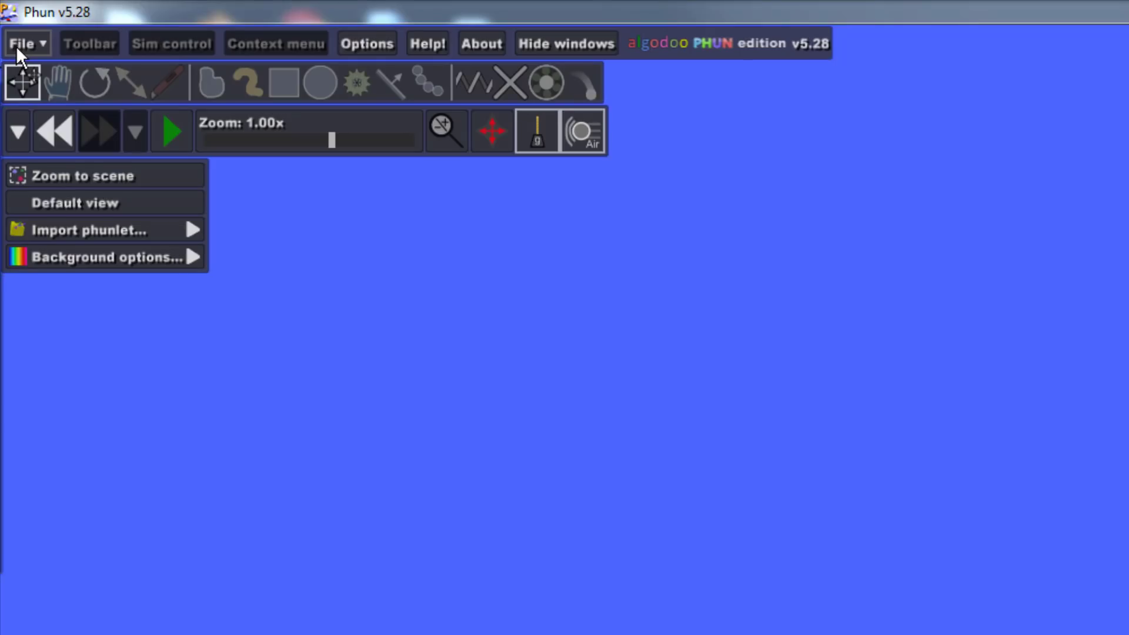
- Save the scene as "game mdh 2019" with the author's name filled in
click(16, 46)
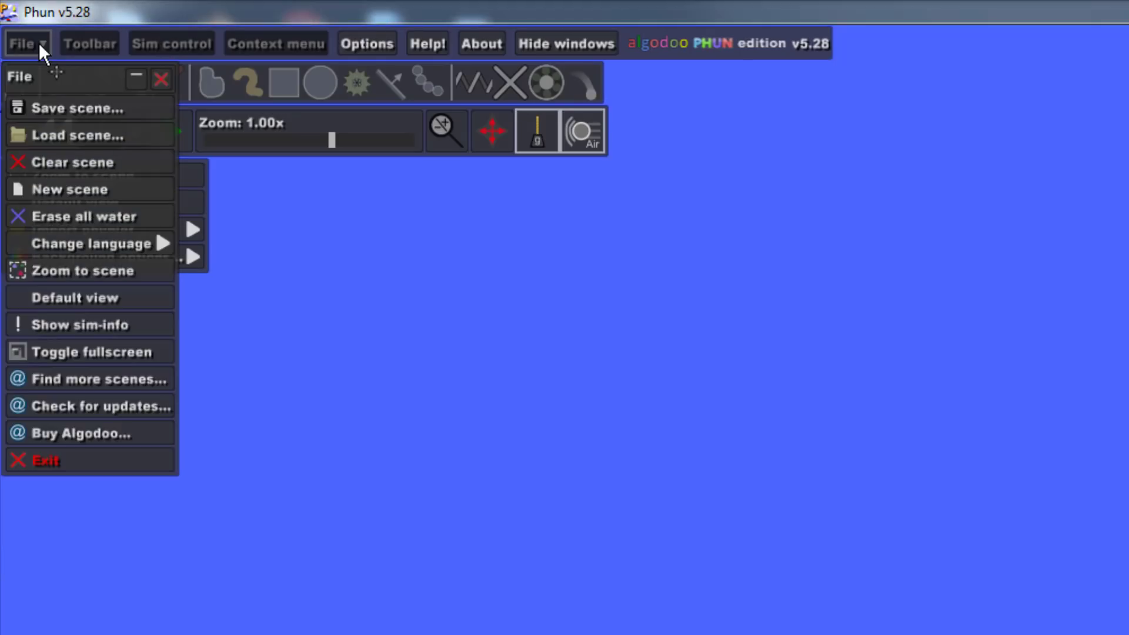
click(93, 113)
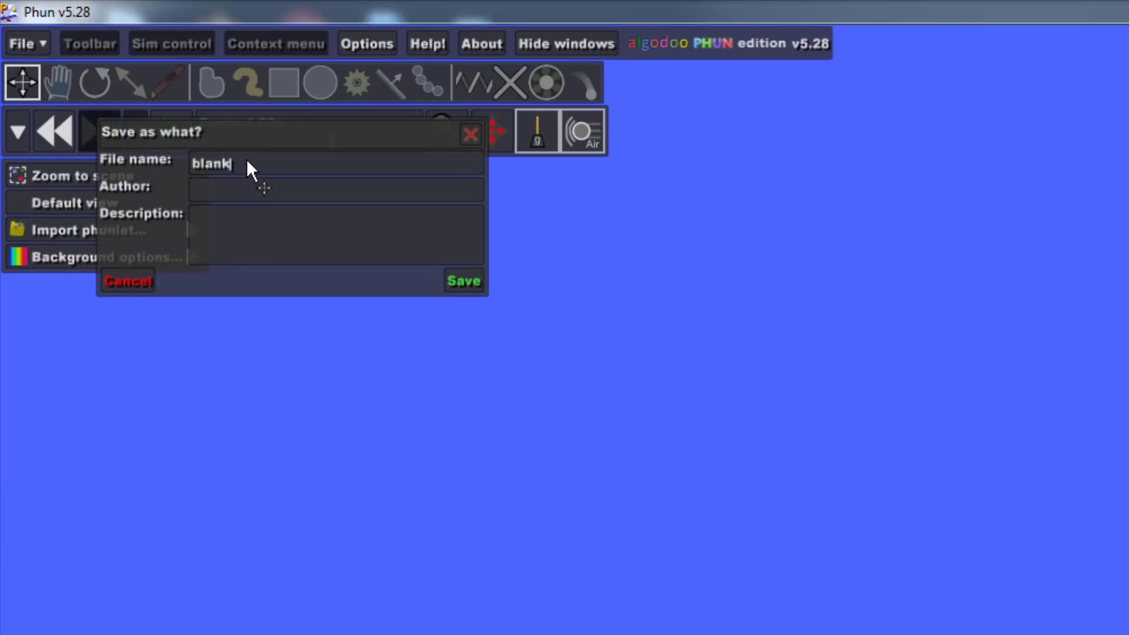
key(BackSpace)
key(BackSpace)
key(BackSpace)
key(BackSpace)
key(BackSpace)
text(game)
click(217, 191)
text(Mr. Hr)
key(BackSpace)
text(armon)
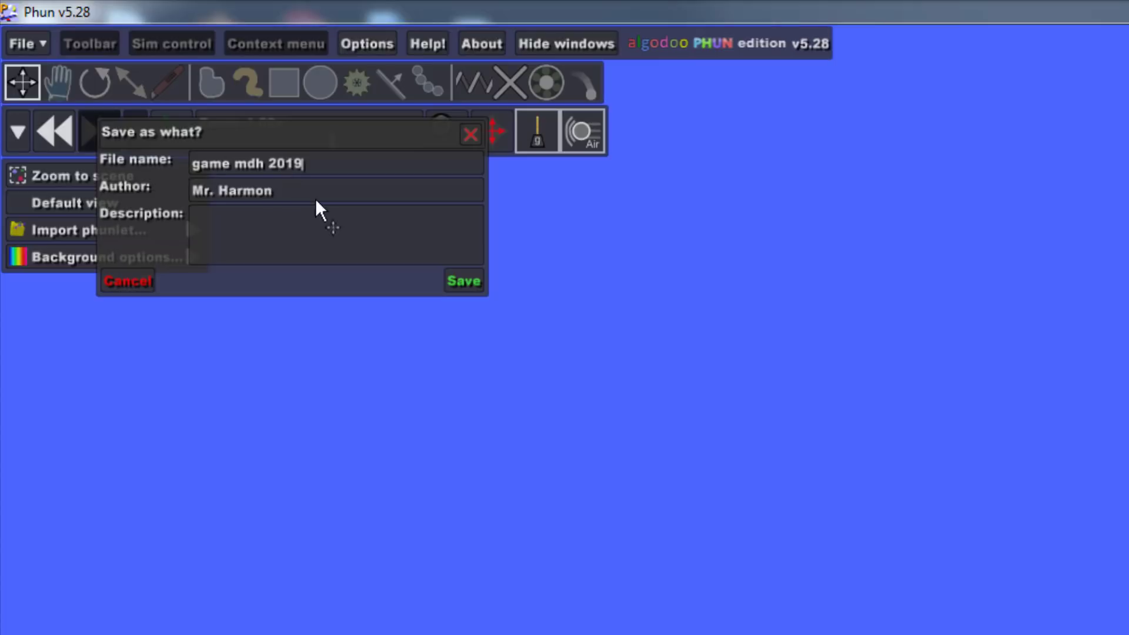
click(462, 283)
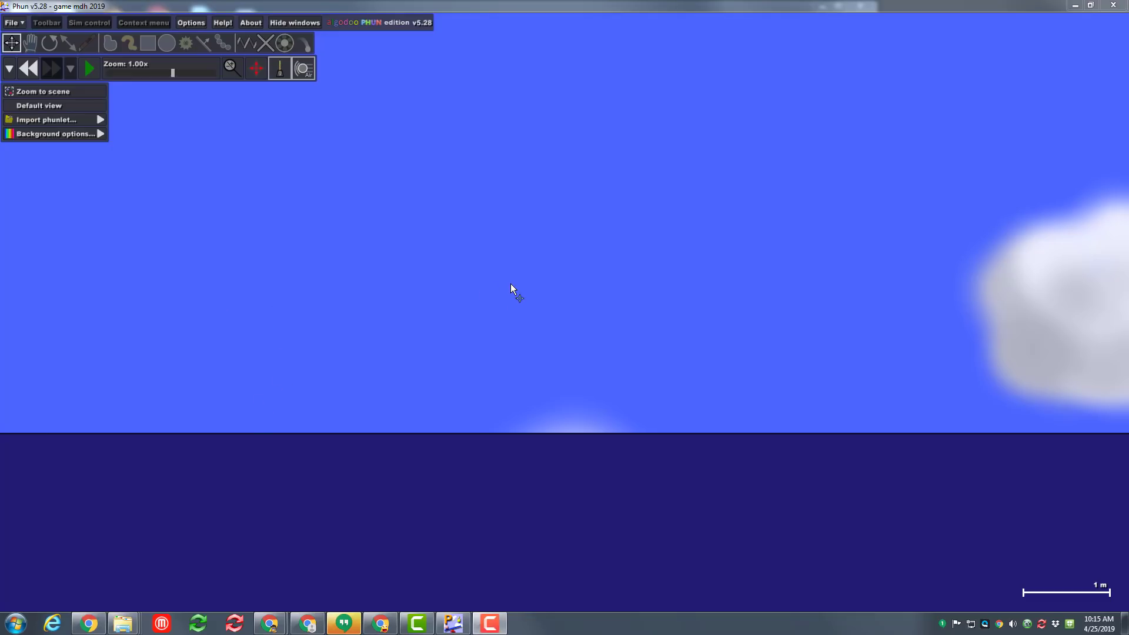
- Set the Brush tool to size 0.20 with Multi-draw enabled, working at a view scale of 10 m
scroll(513, 281, down, 5)
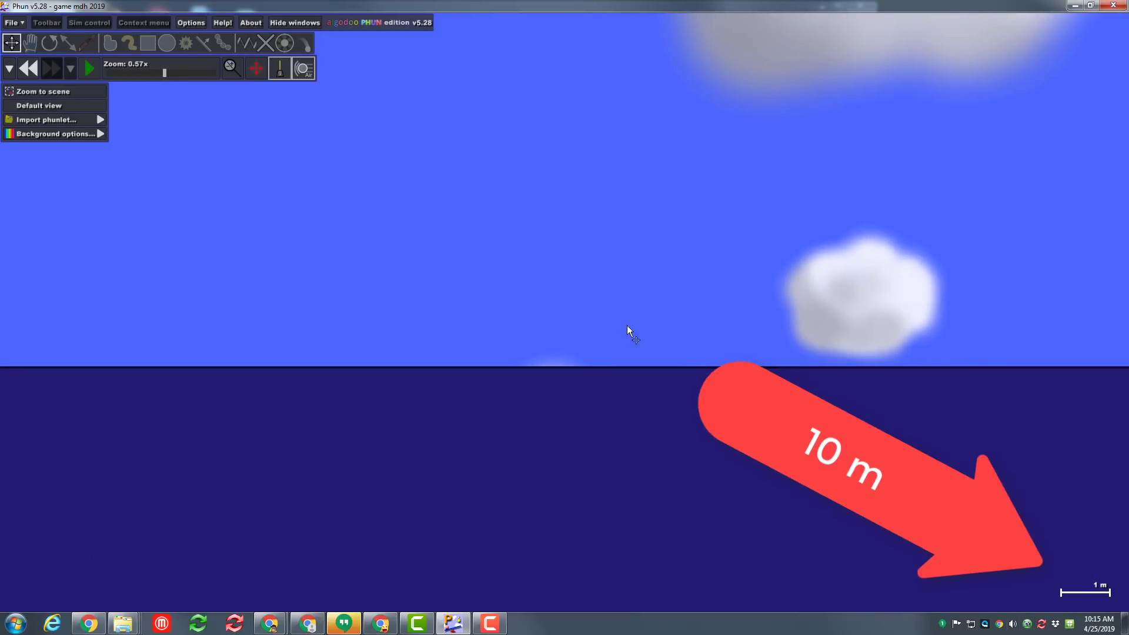
scroll(534, 207, down, 5)
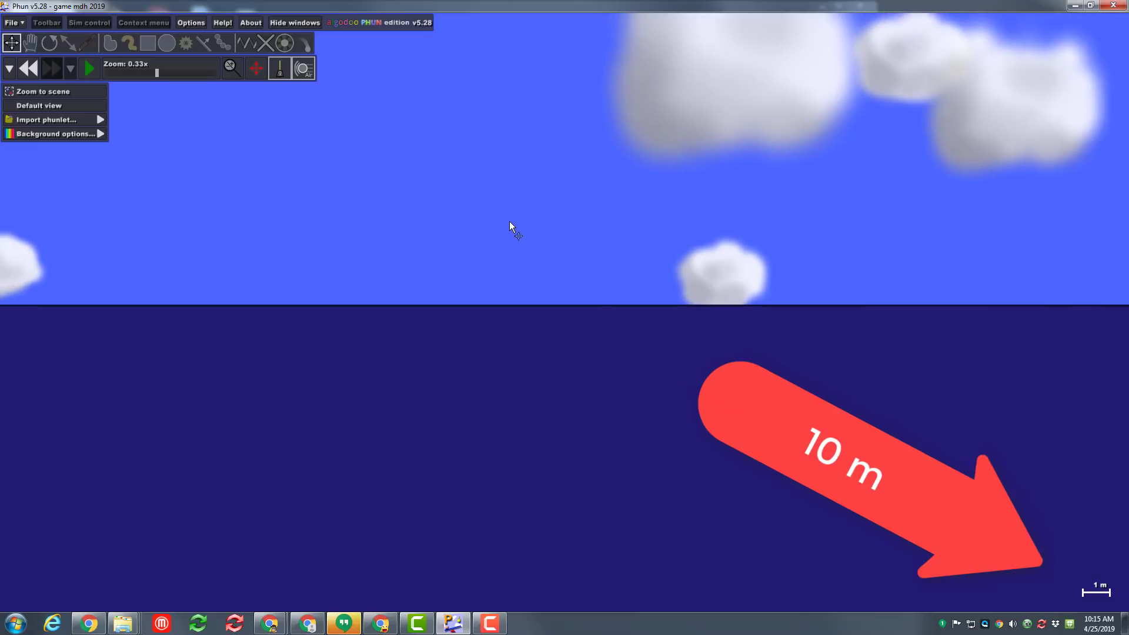
scroll(509, 222, down, 5)
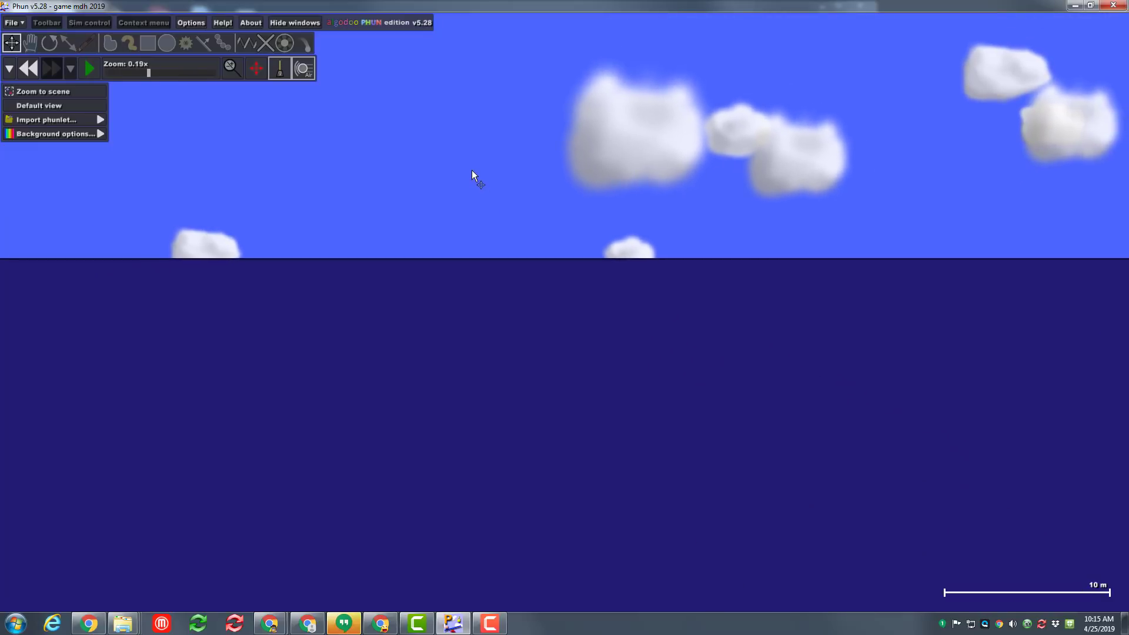
drag(472, 171, 487, 406)
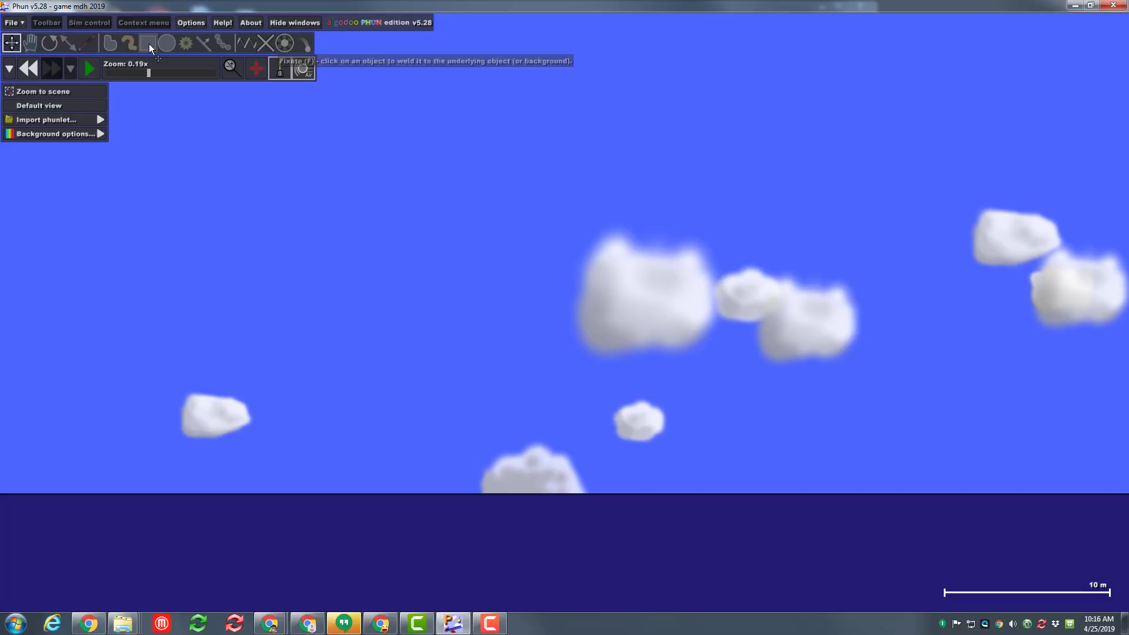
click(129, 44)
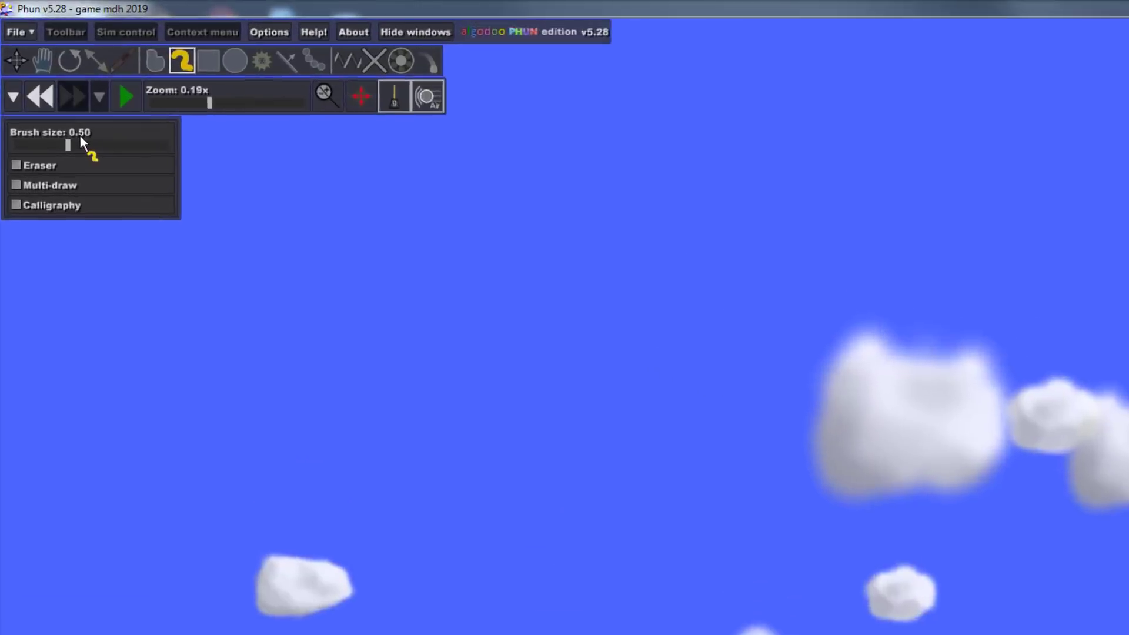
drag(69, 147, 50, 148)
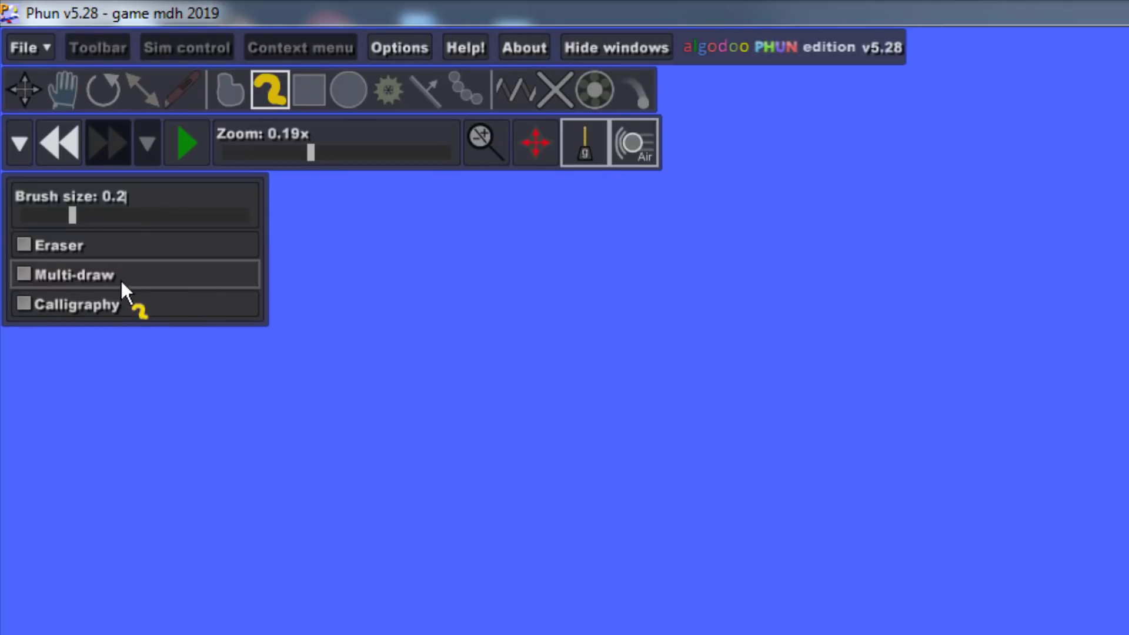
click(78, 272)
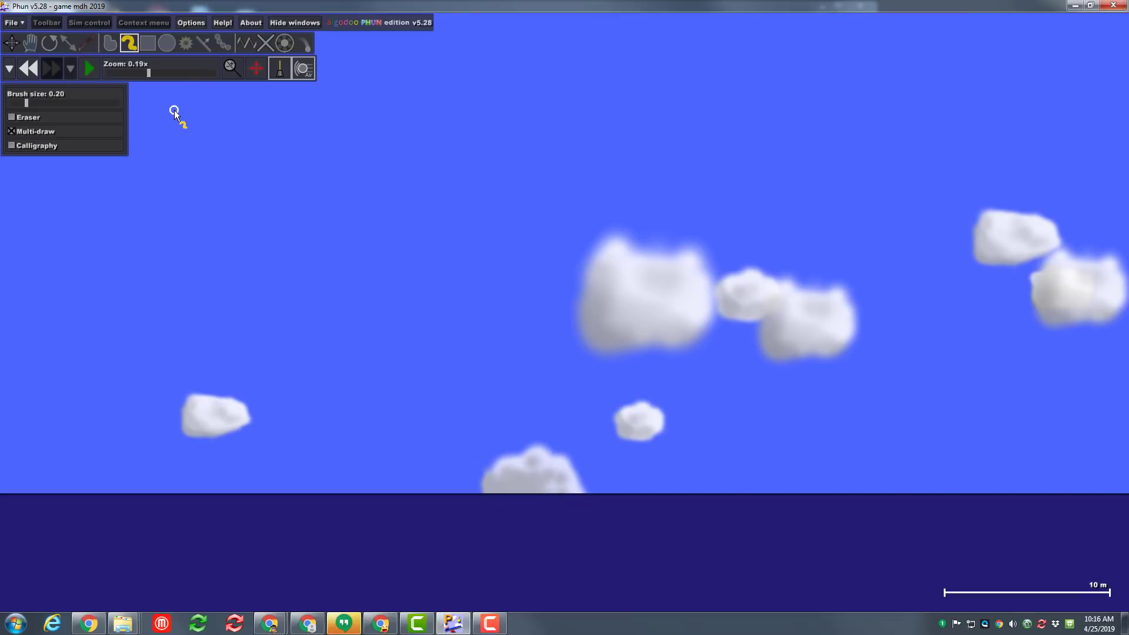
- Draw an L-shaped wall about 15 m tall and 30 m long with a winding continuation, and undo the winding part
mouse_move(174, 110)
mouse_down()
mouse_move(174, 358)
mouse_move(668, 361)
mouse_move(670, 303)
mouse_move(507, 186)
mouse_move(609, 163)
mouse_up()
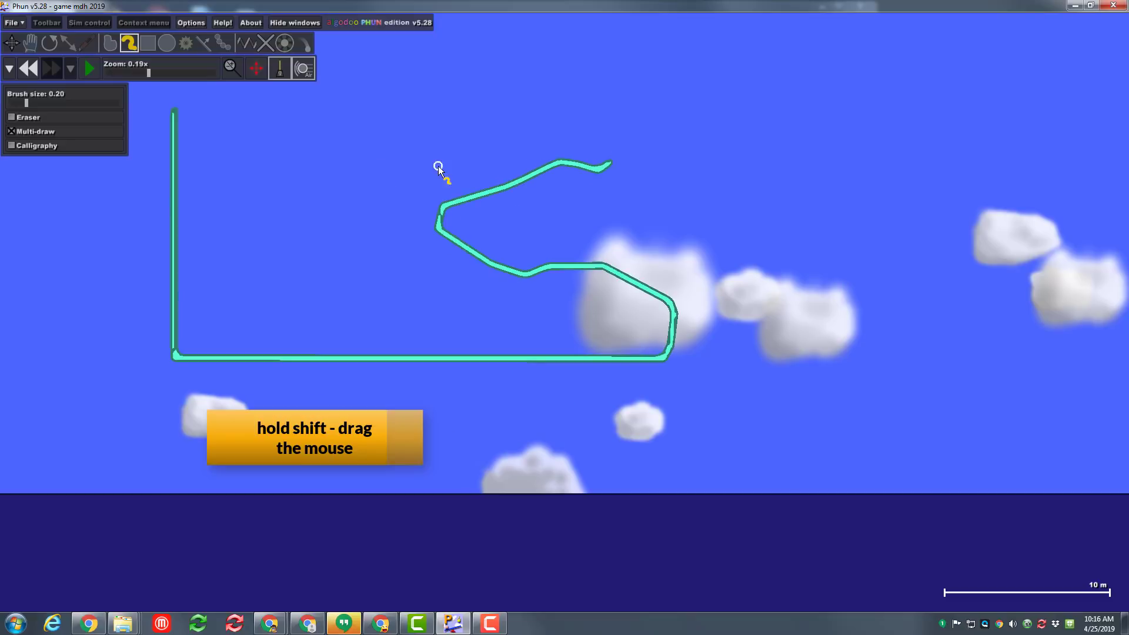
click(34, 73)
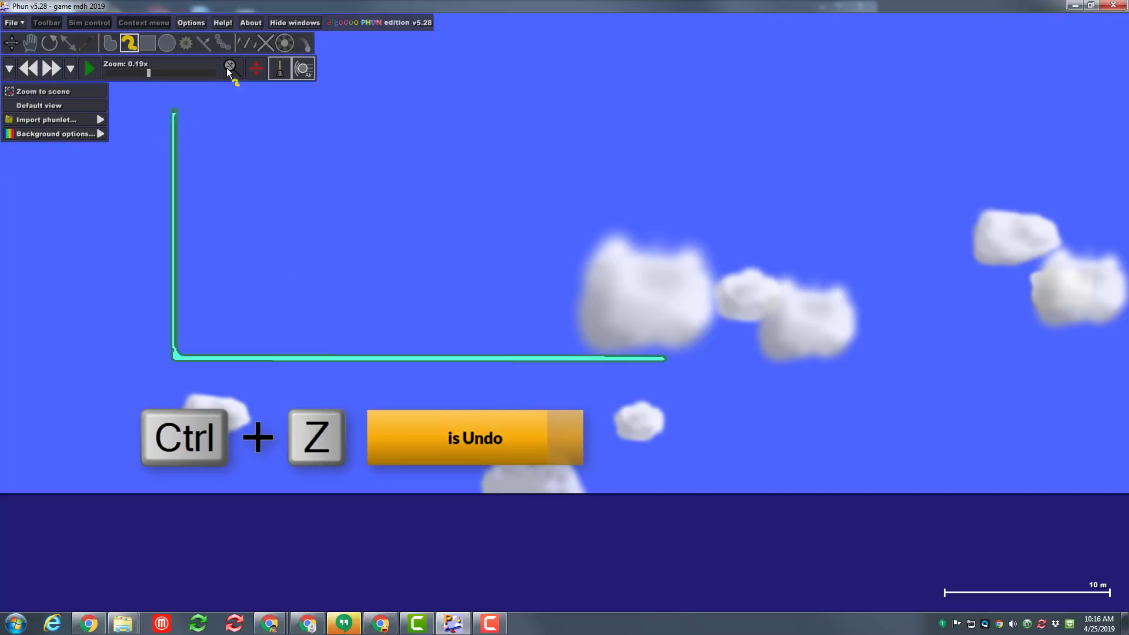
- Fixate the L-shaped wall to the background near the upper end of its vertical section
scroll(140, 112, up, 2)
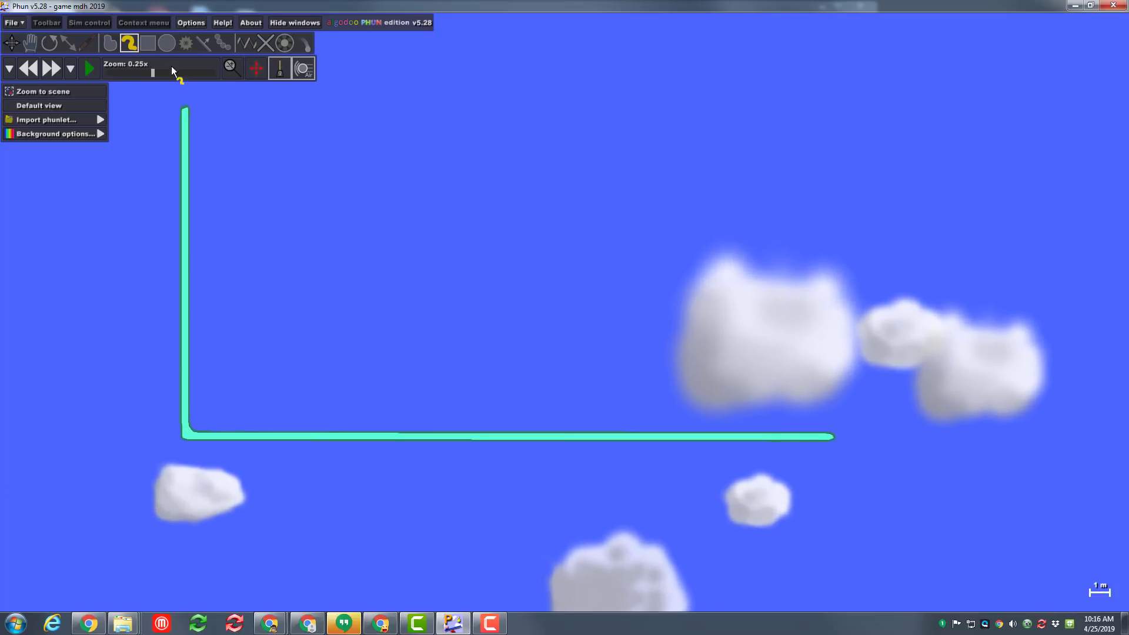
click(260, 46)
scroll(185, 110, up, 1)
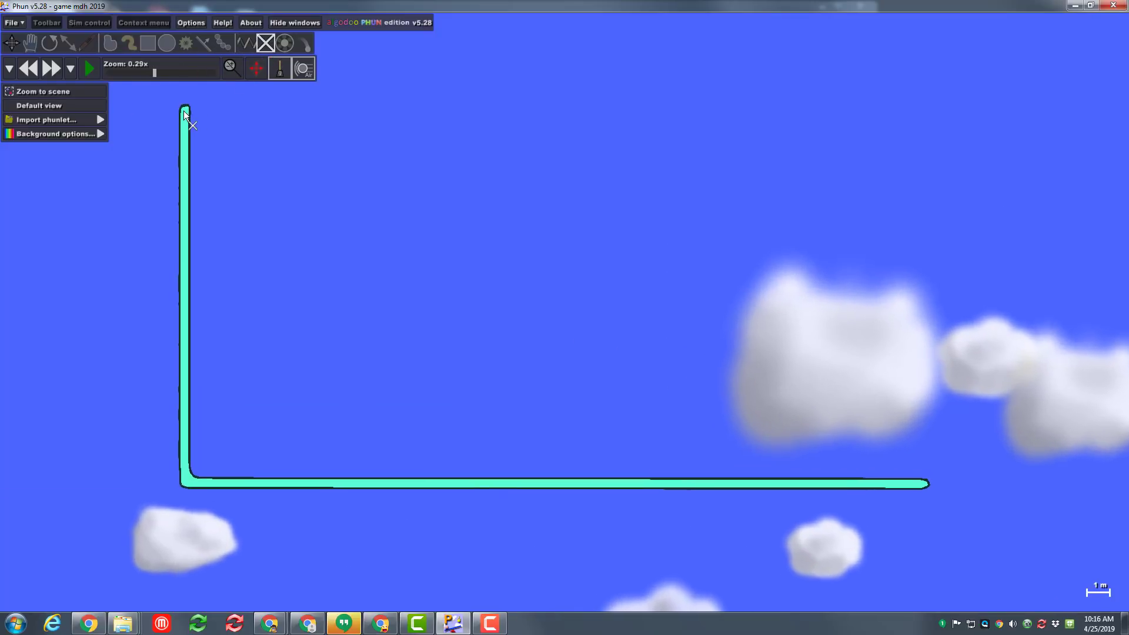
scroll(206, 129, down, 4)
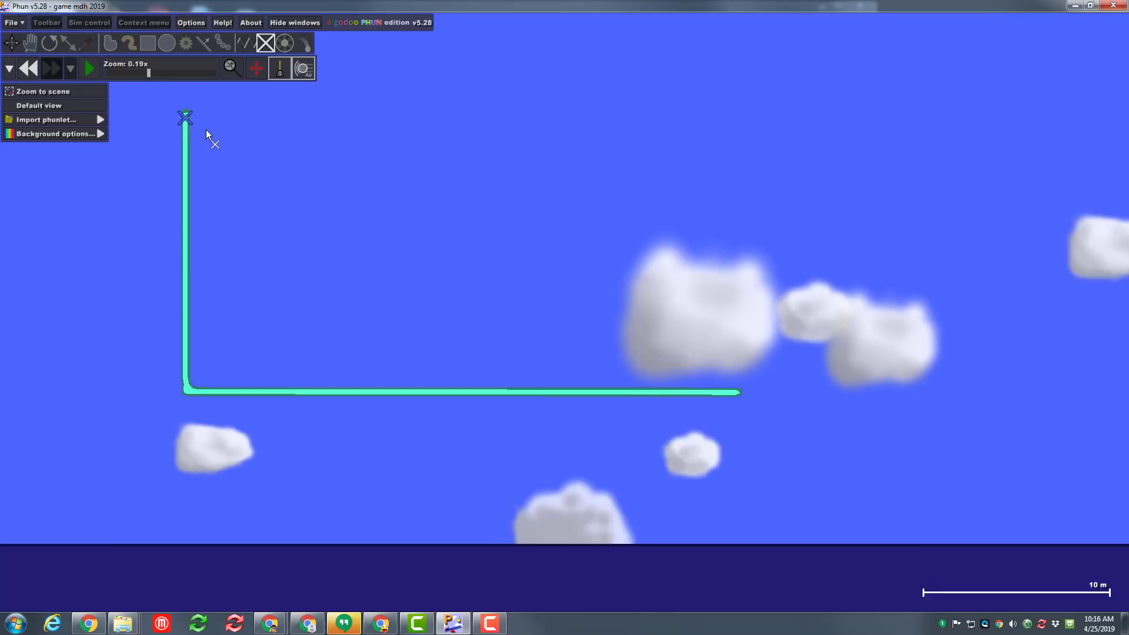
- Draw a small circle just above the wall's fixated end and assign the up, right, down and left arrow keys as its controller
click(165, 44)
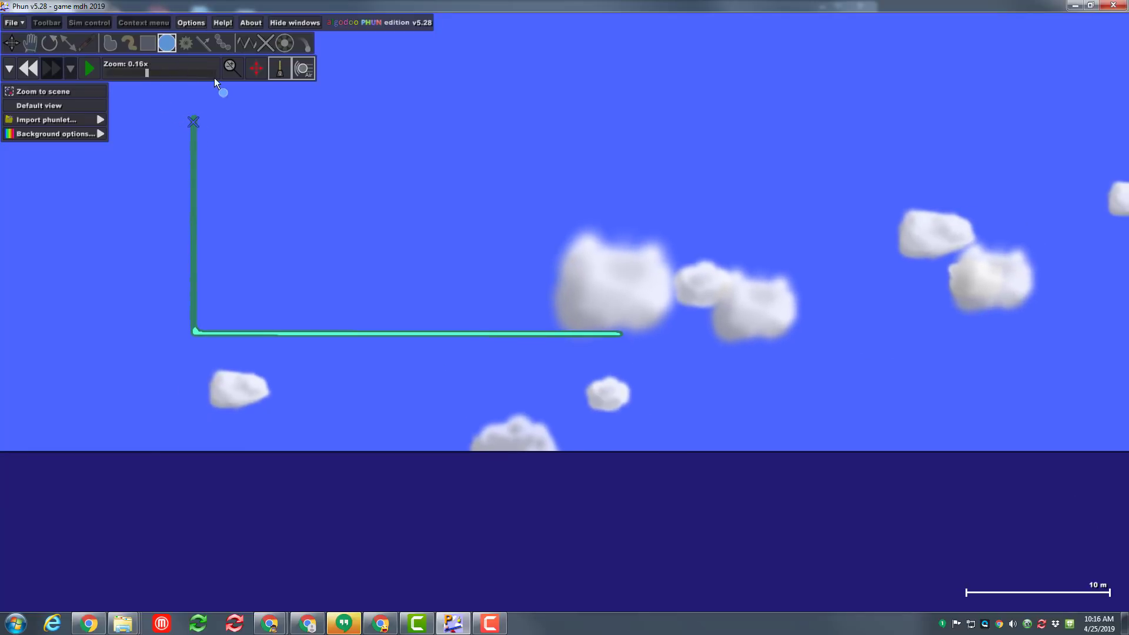
scroll(204, 96, up, 6)
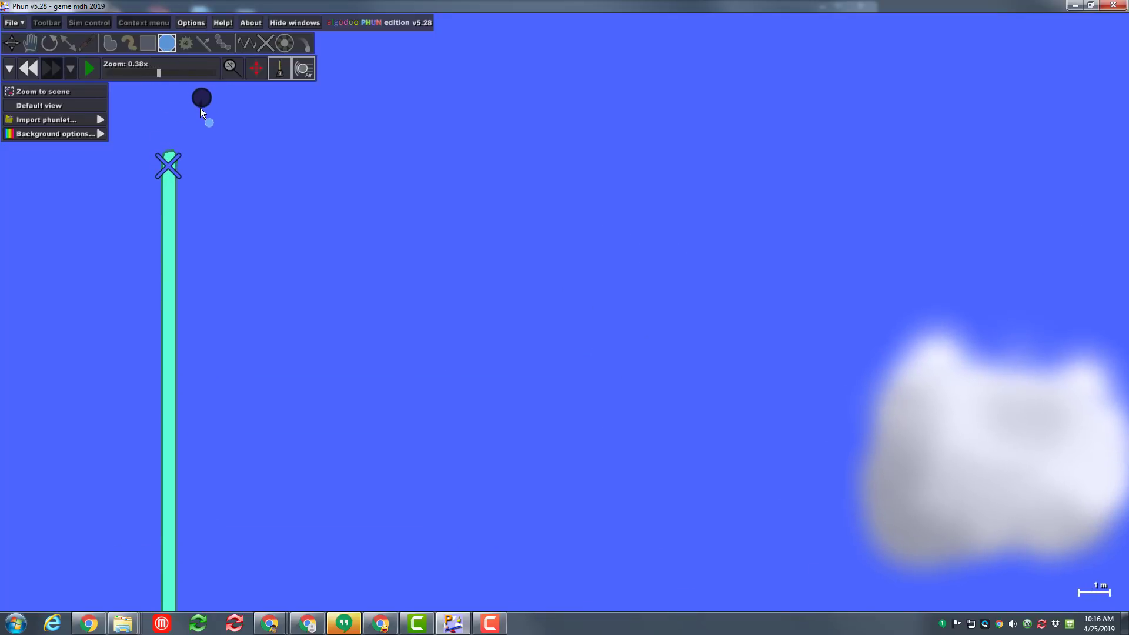
right_click(202, 104)
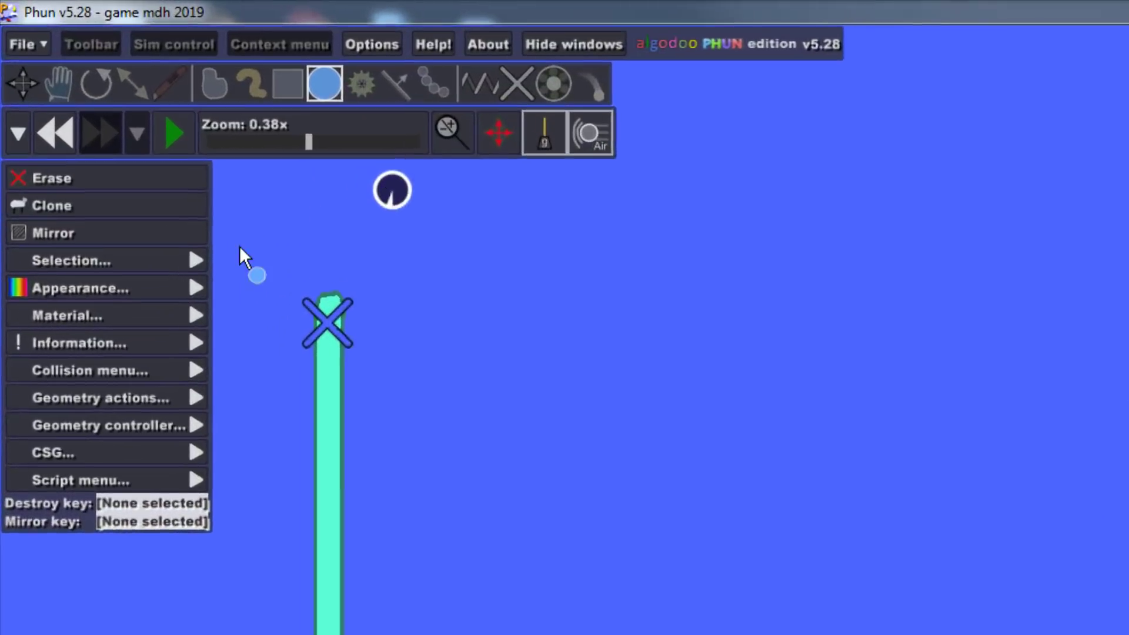
mouse_move(201, 468)
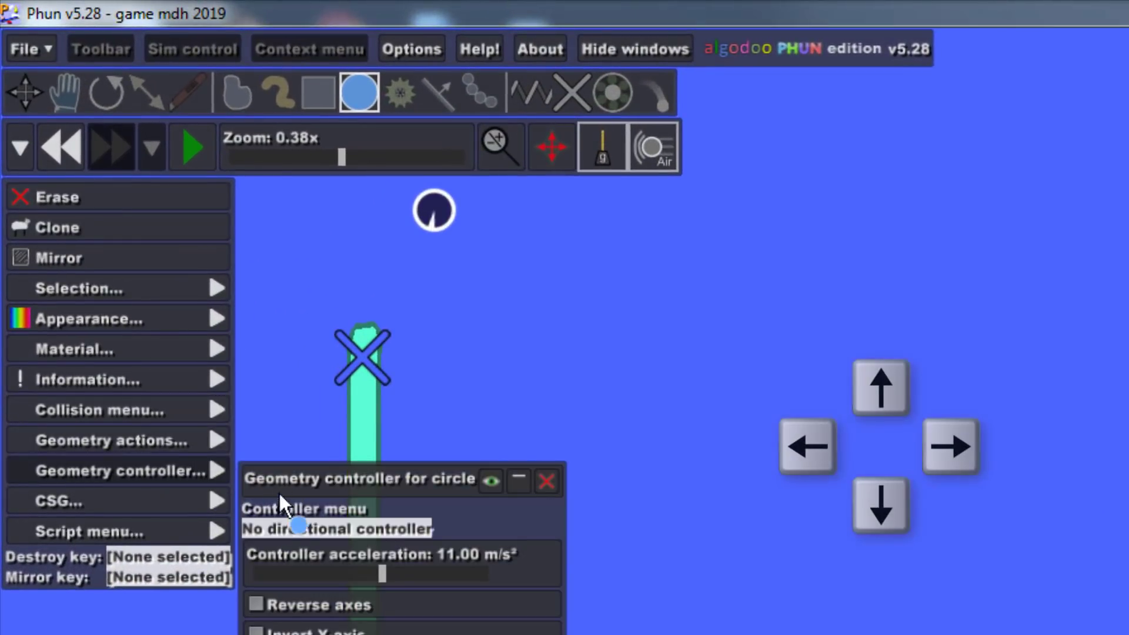
click(288, 519)
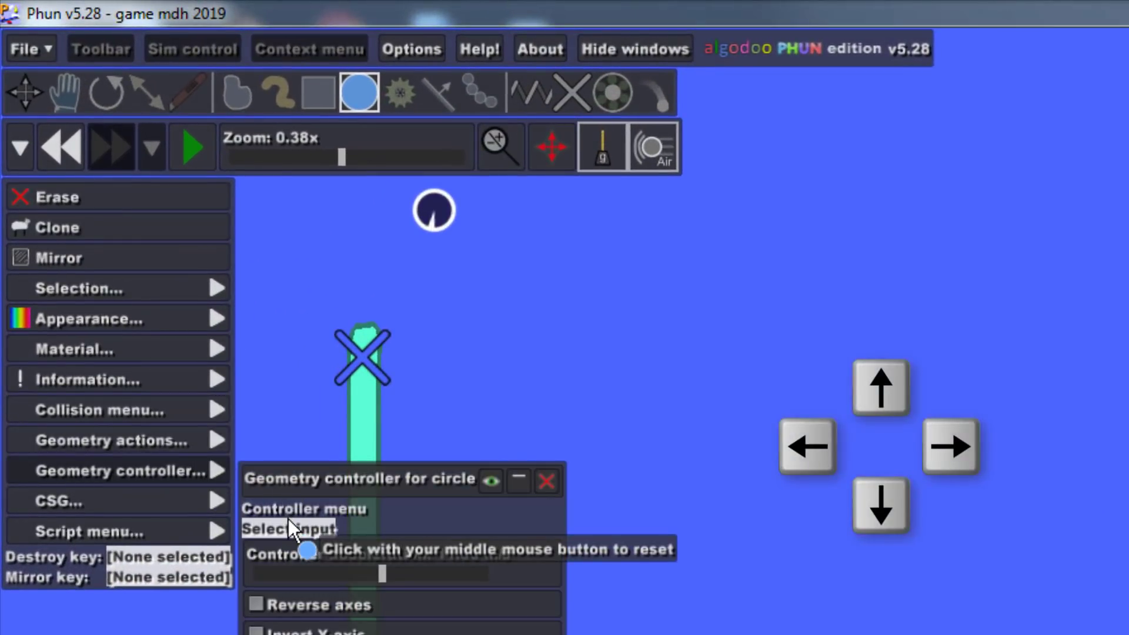
key(Up)
key(Right)
key(Down)
key(Left)
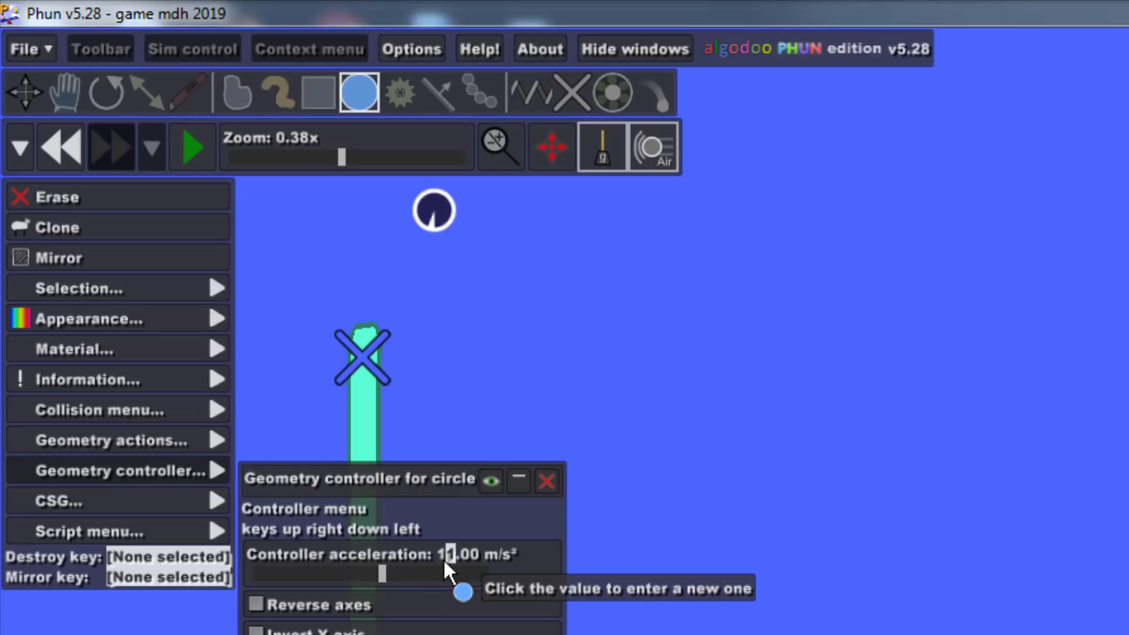
- Test the circle in the simulation with a controller acceleration of 13 m/s², and raise the acceleration to 14 m/s²
text(1)
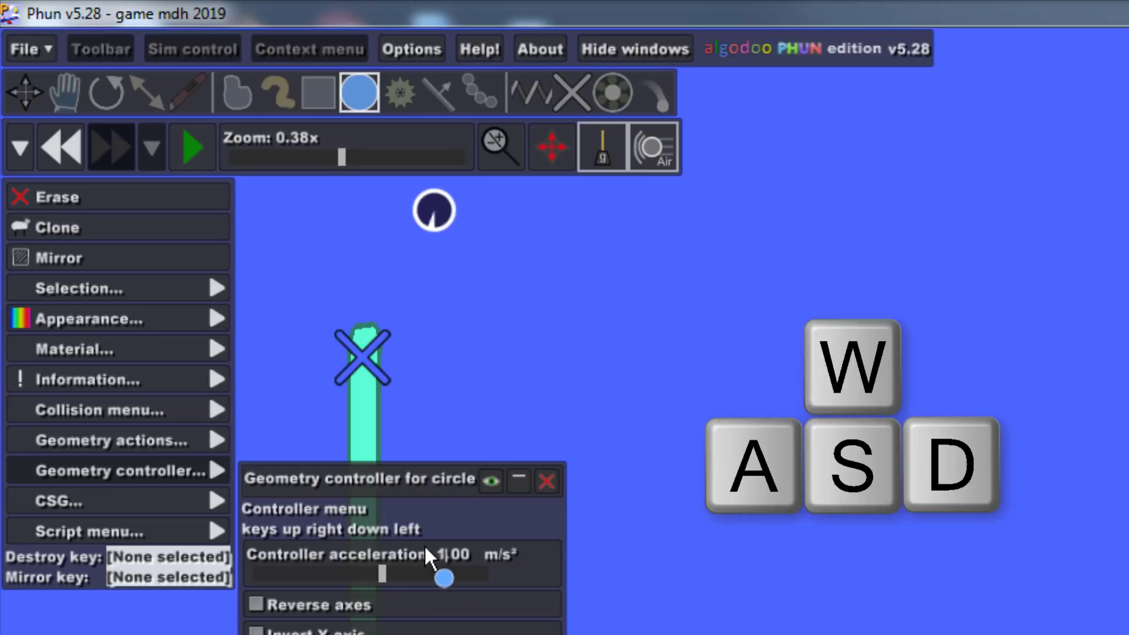
text(2)
key(Return)
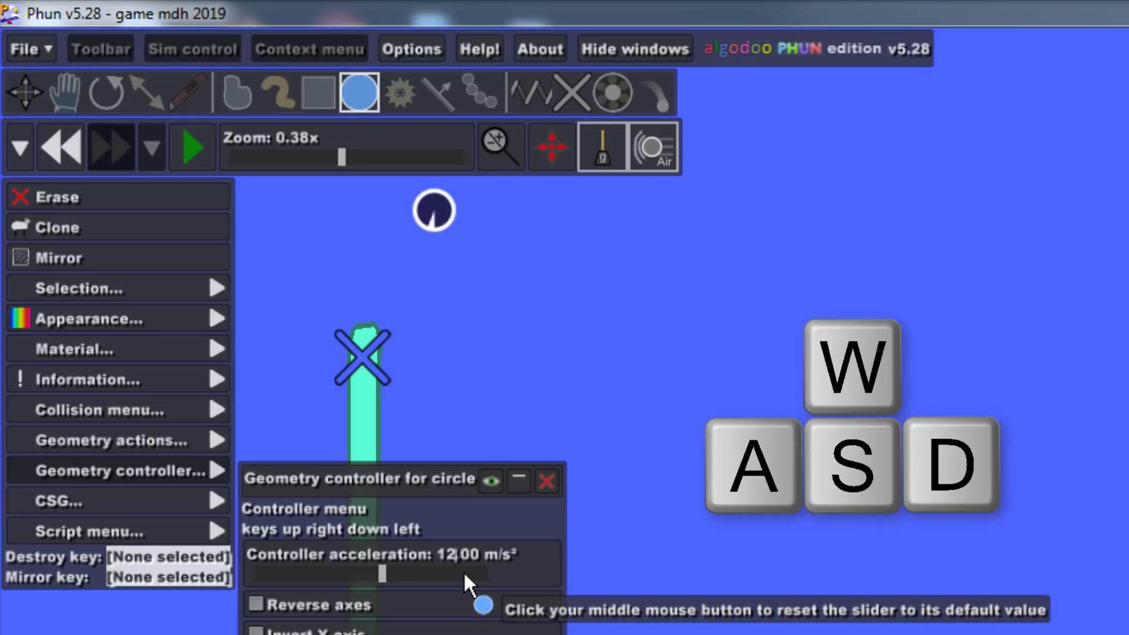
text(3)
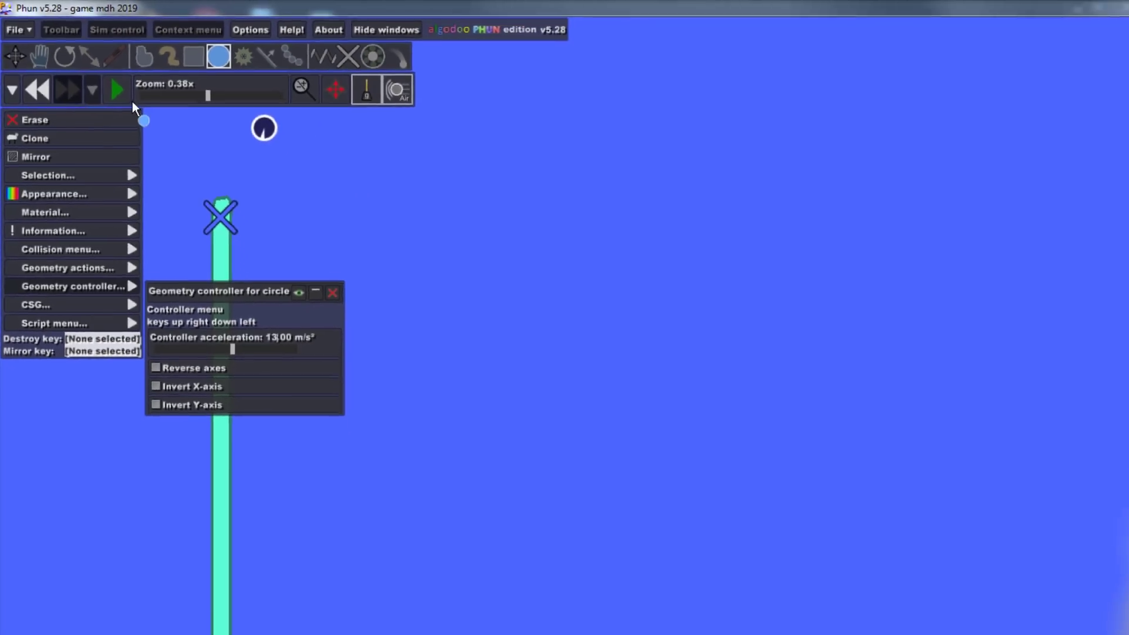
click(122, 93)
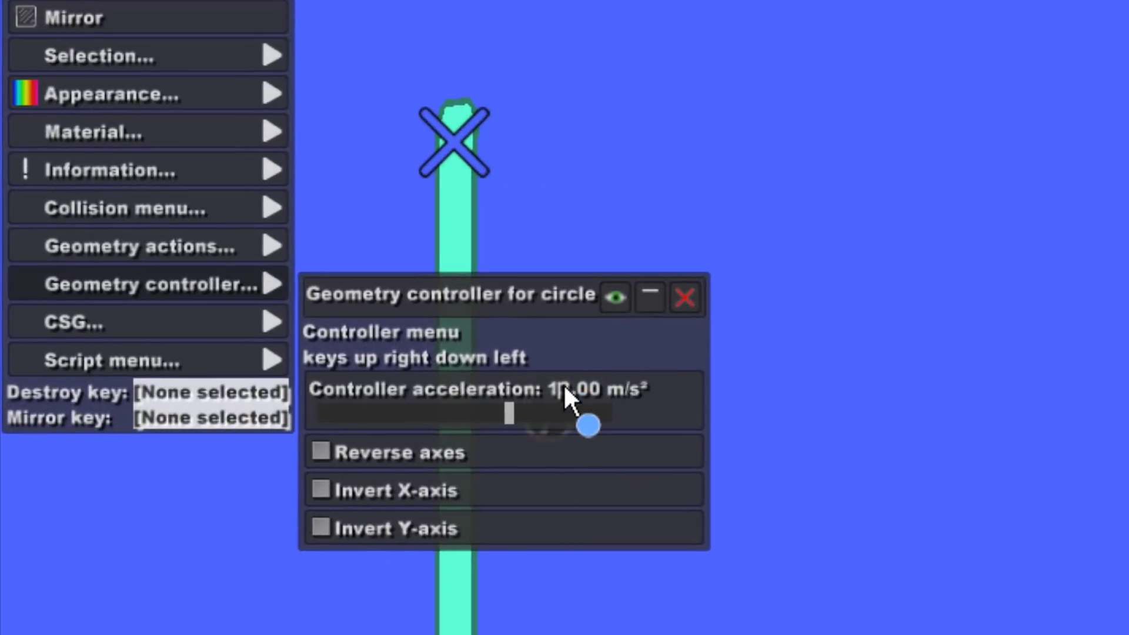
key(Delete)
text(4)
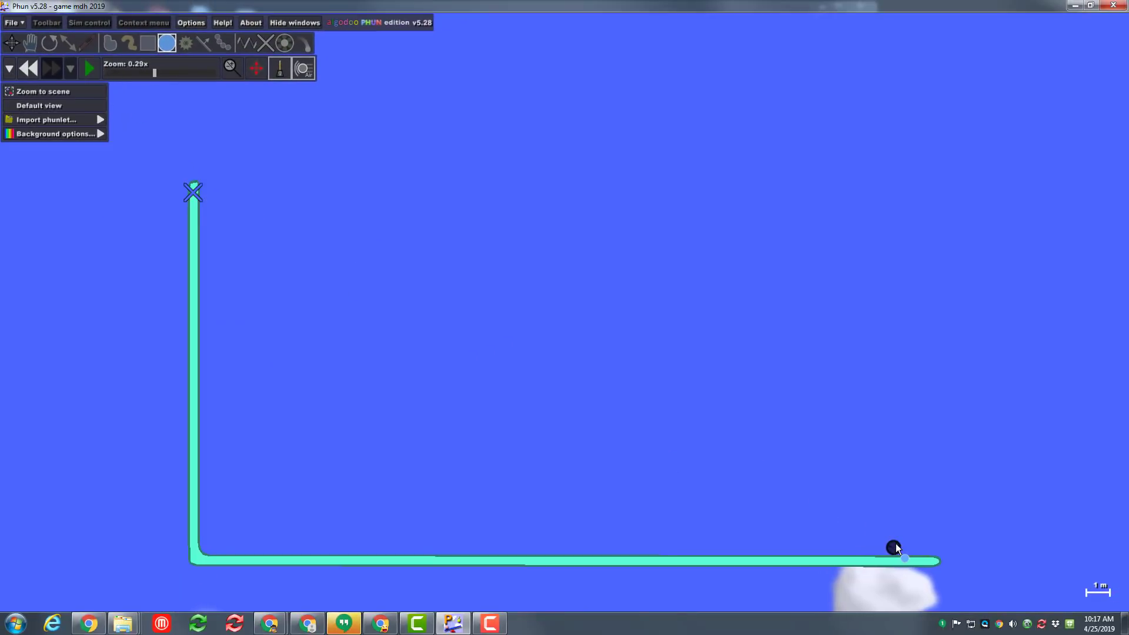
- Move the circle from the far end of the horizontal wall to directly above the fixated end of the vertical wall
click(18, 43)
drag(897, 547, 834, 462)
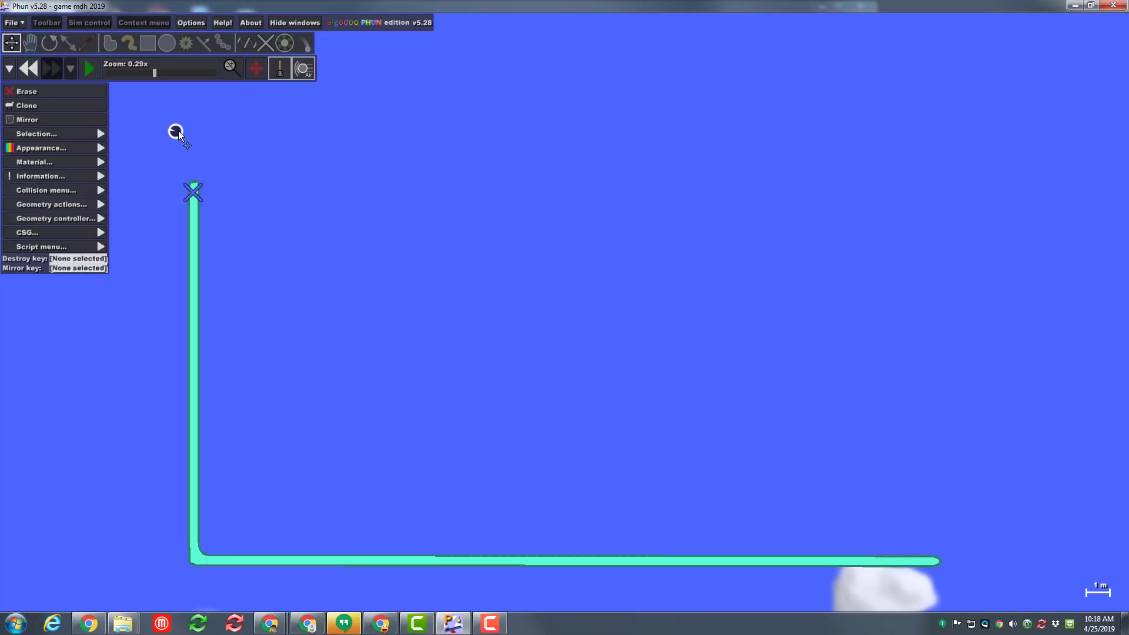
drag(199, 140, 196, 141)
- Brush an inner L-shaped wall about 8 m tall and 6 m wide, plus a horizontal line about 6 m long beneath it
click(128, 43)
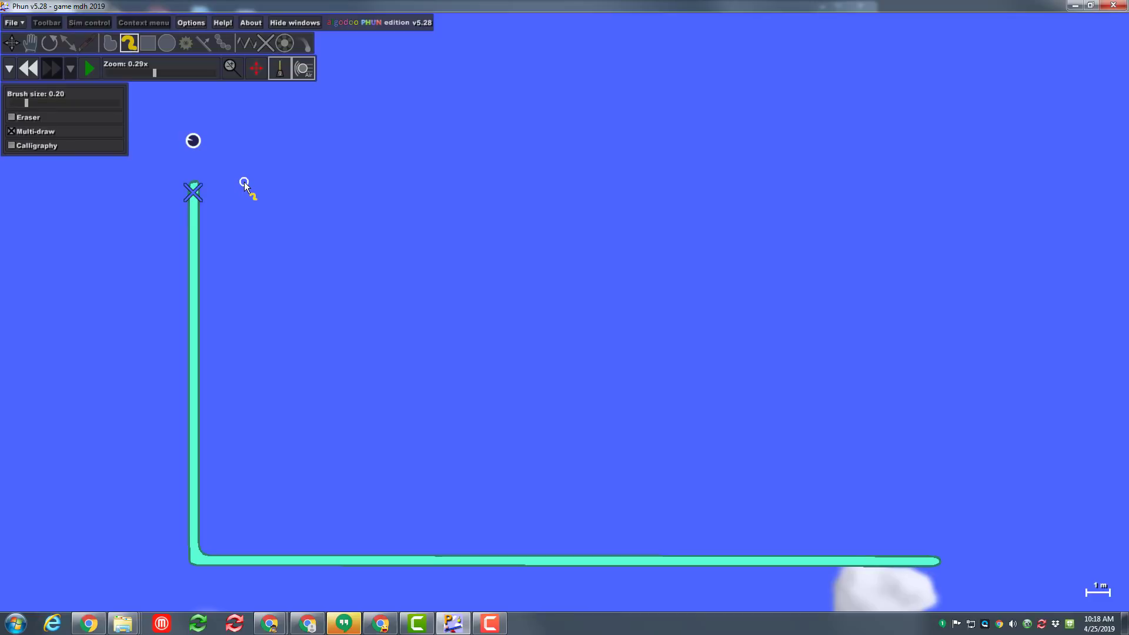
mouse_move(244, 179)
mouse_down()
mouse_move(253, 366)
mouse_move(244, 366)
mouse_move(382, 364)
mouse_up()
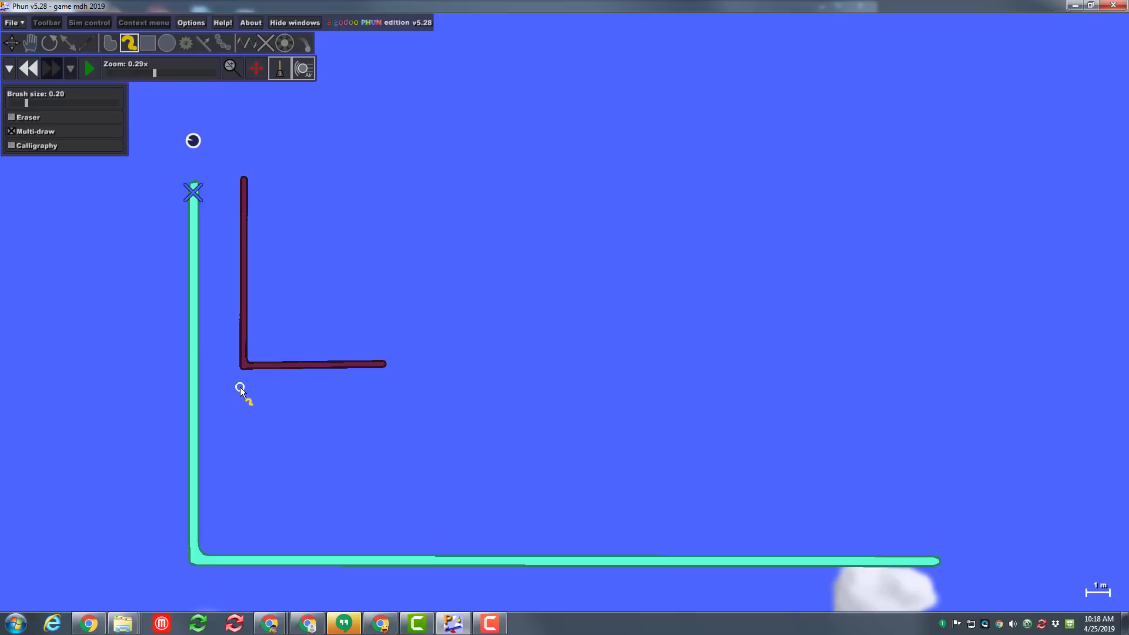
drag(245, 406, 386, 403)
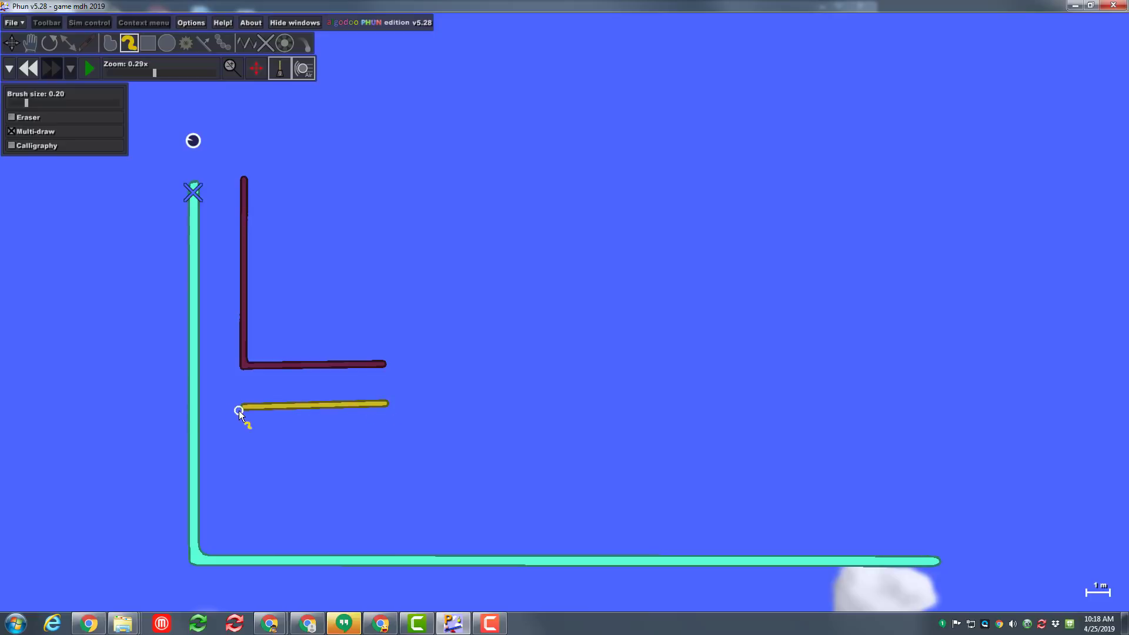
- Brush the lower yellow line into a winding wall about 14 m wide and 4 m tall, and draw a 0.5 m circle against the tall outer wall
mouse_move(247, 407)
mouse_down()
mouse_move(249, 512)
mouse_move(445, 509)
mouse_move(444, 482)
mouse_move(300, 478)
mouse_move(301, 437)
mouse_move(580, 435)
mouse_up()
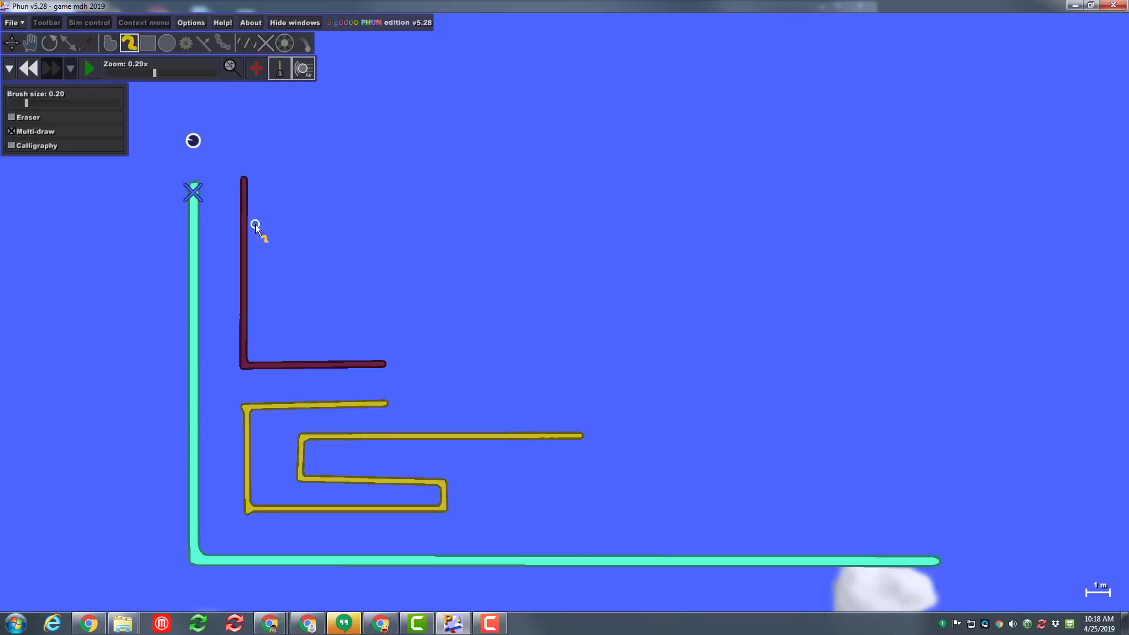
click(166, 46)
scroll(200, 300, up, 2)
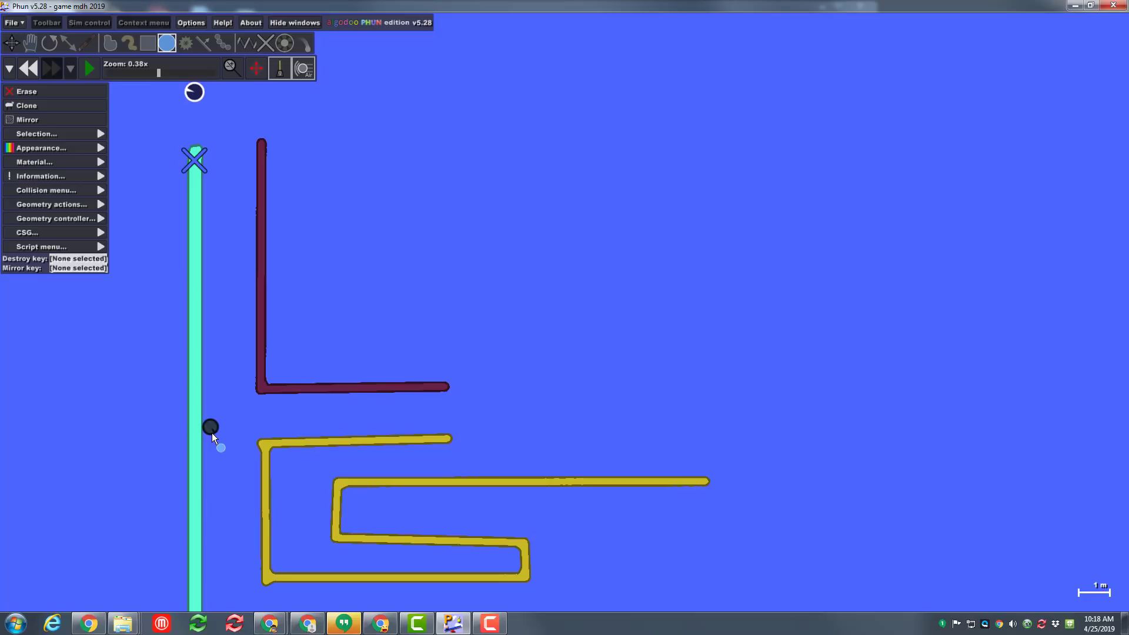
click(211, 429)
- Fixate the dark red L-shaped wall, the yellow winding wall and the small circle beside the tall wall to the background
click(258, 49)
scroll(264, 400, up, 2)
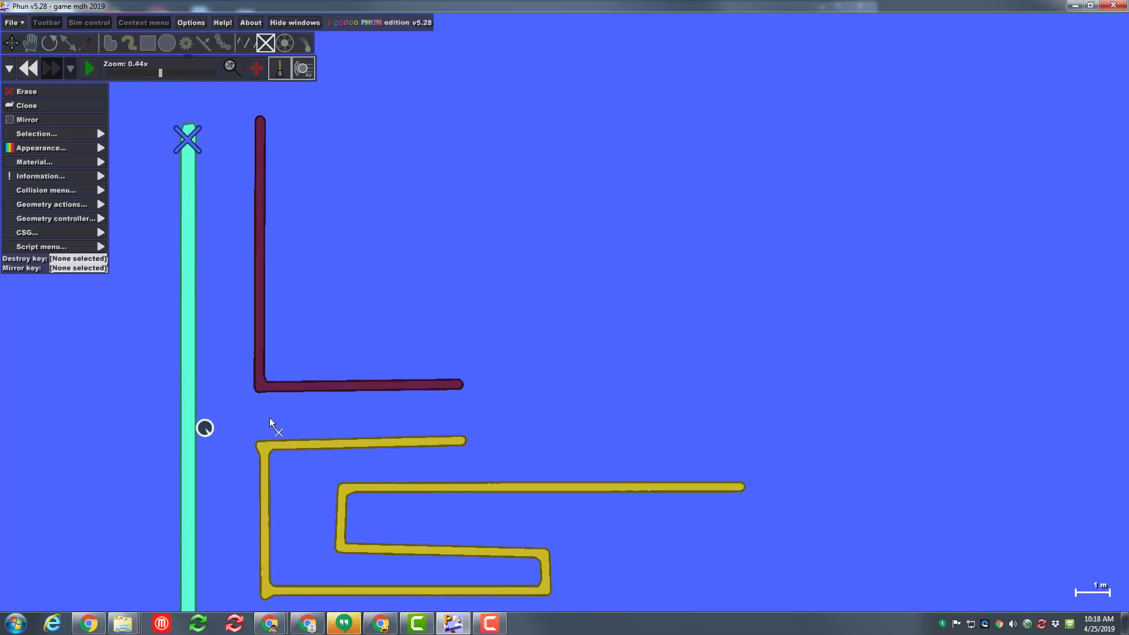
click(260, 381)
click(268, 447)
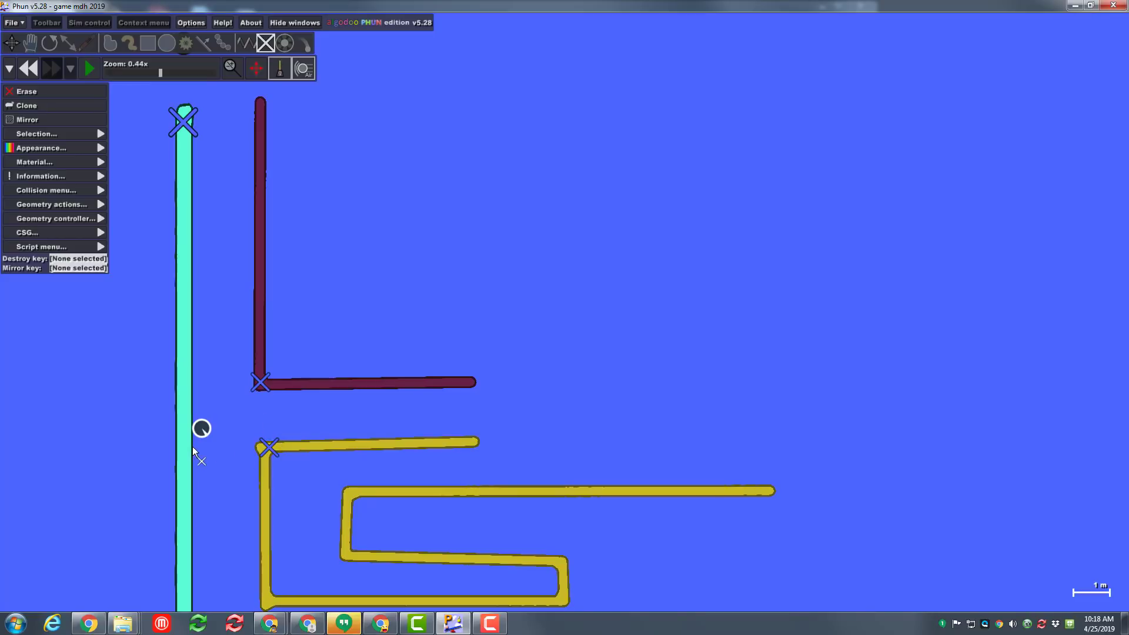
scroll(202, 441, up, 10)
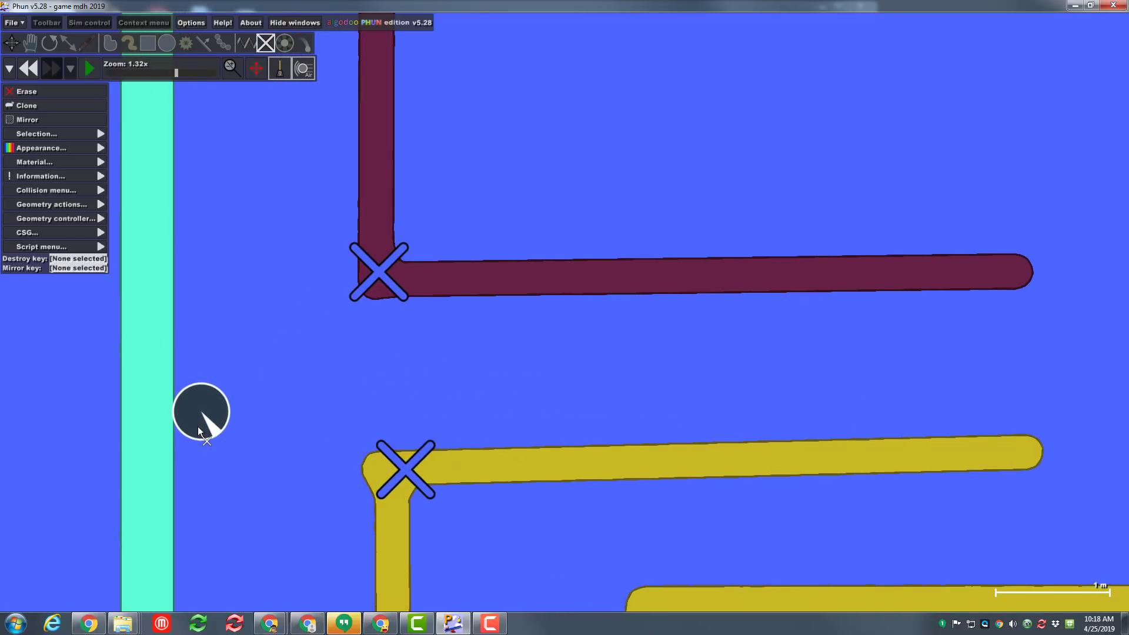
click(198, 426)
- Colour the small circle beside the tall wall pure red at full saturation and value, and enable Killer in its material
click(59, 148)
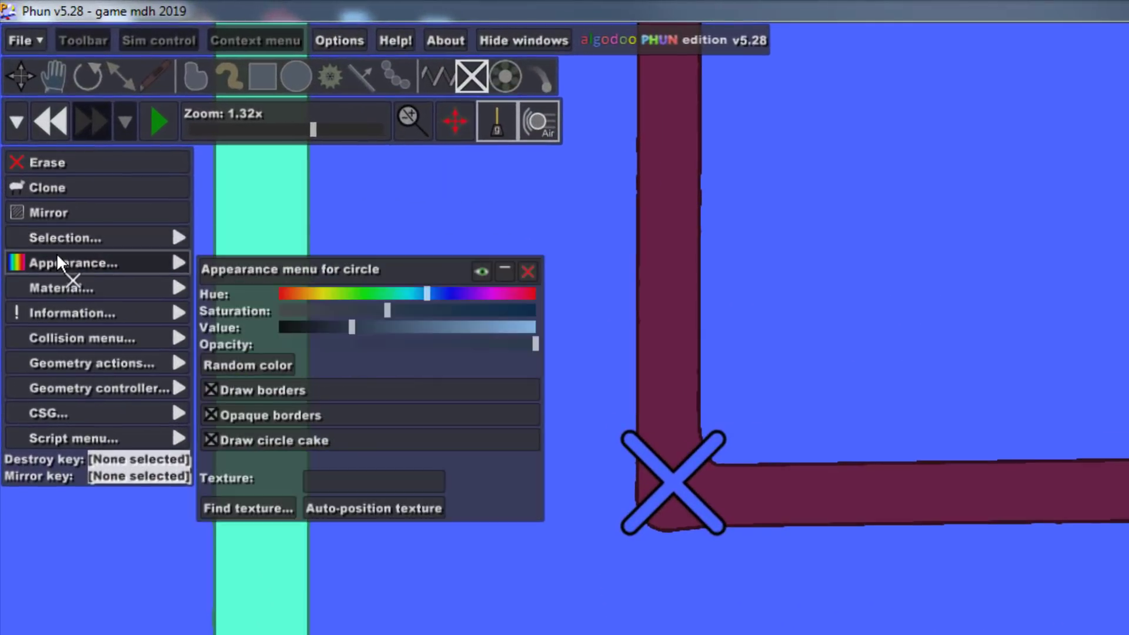
drag(384, 290, 269, 290)
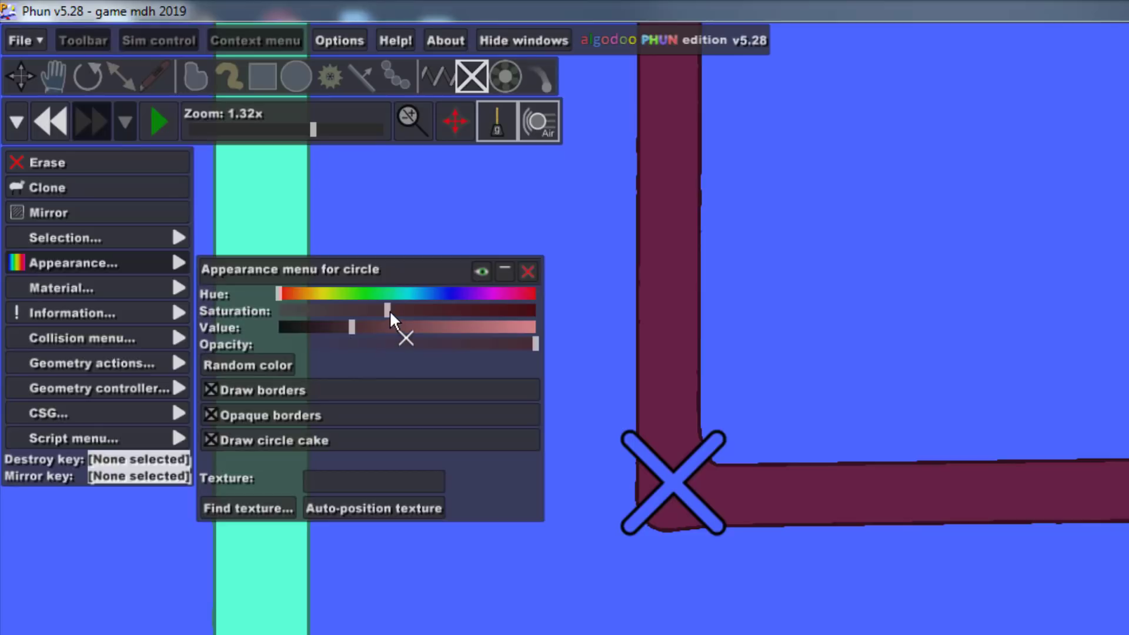
drag(389, 310, 545, 313)
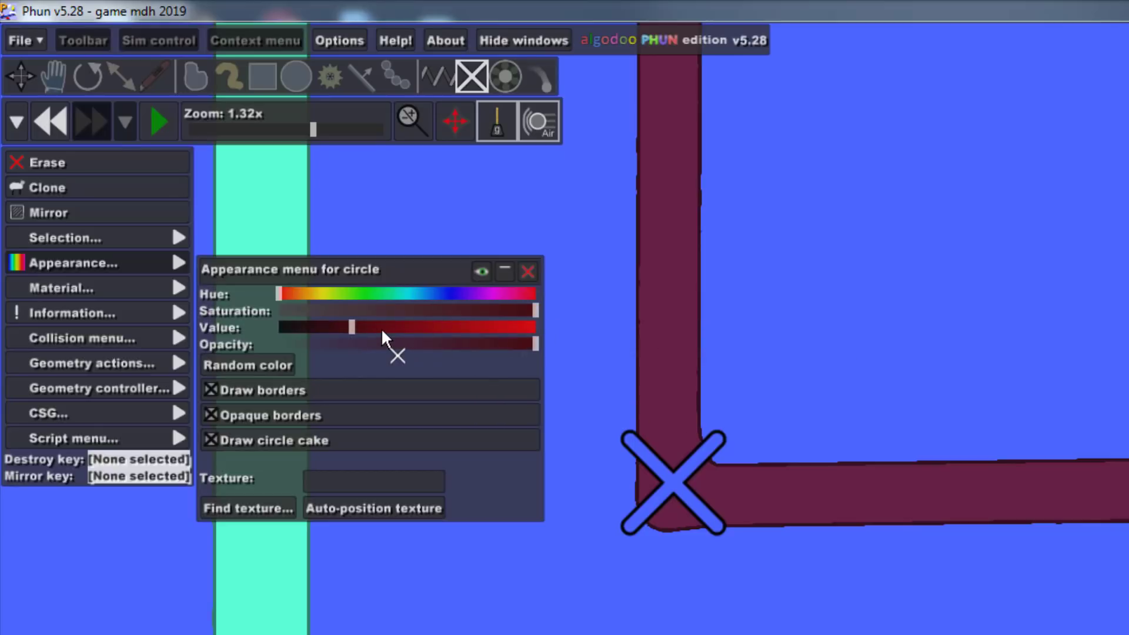
drag(354, 325, 553, 338)
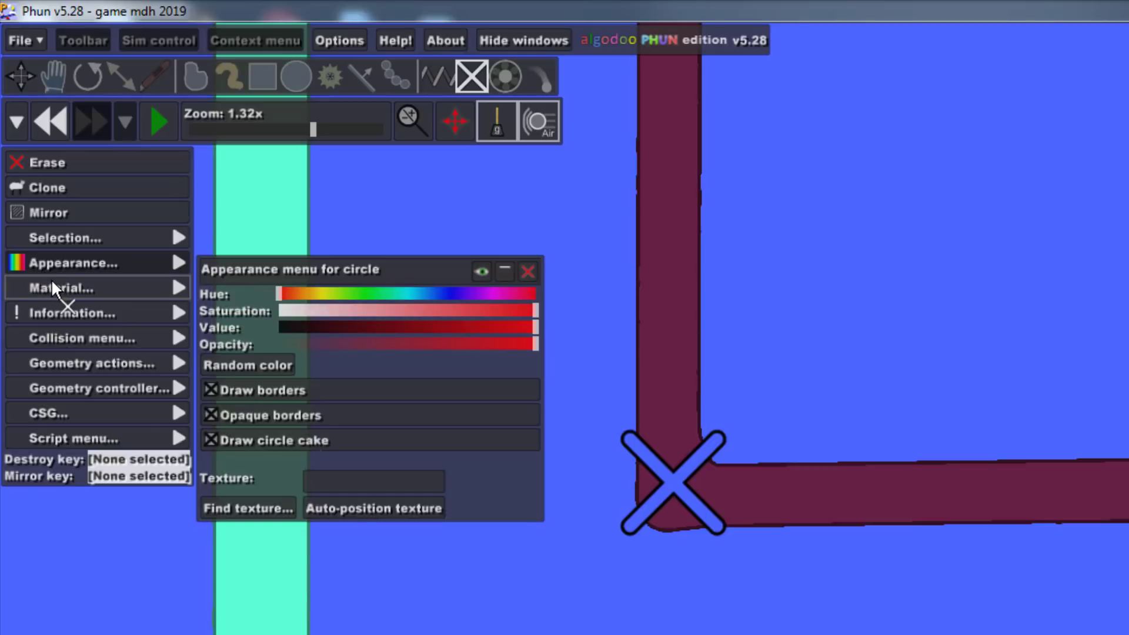
mouse_move(57, 284)
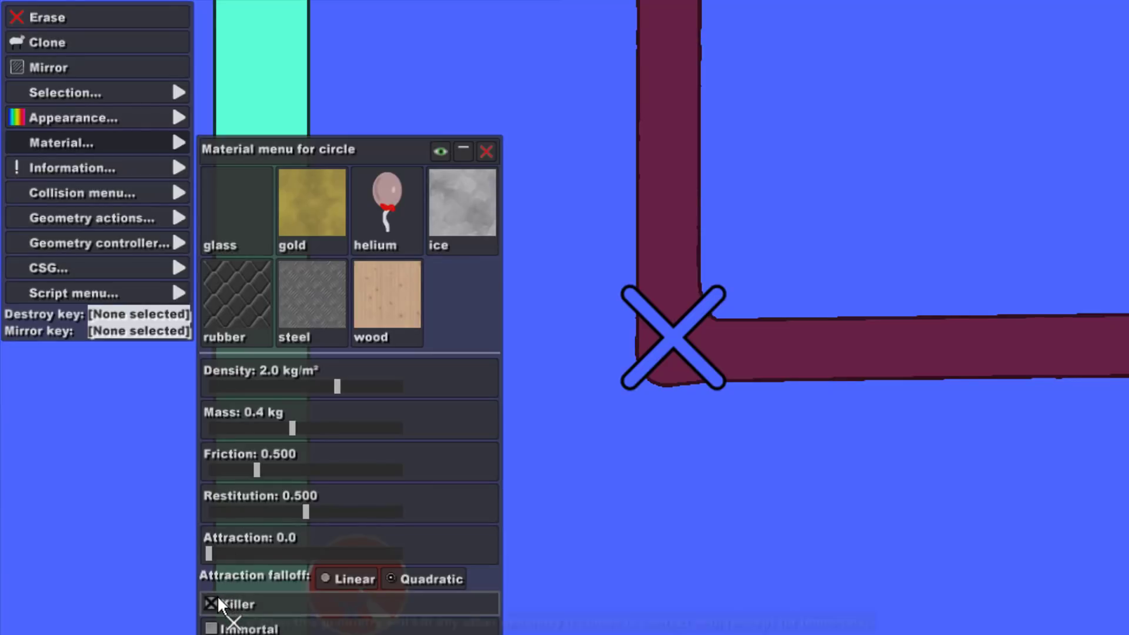
right_click(565, 439)
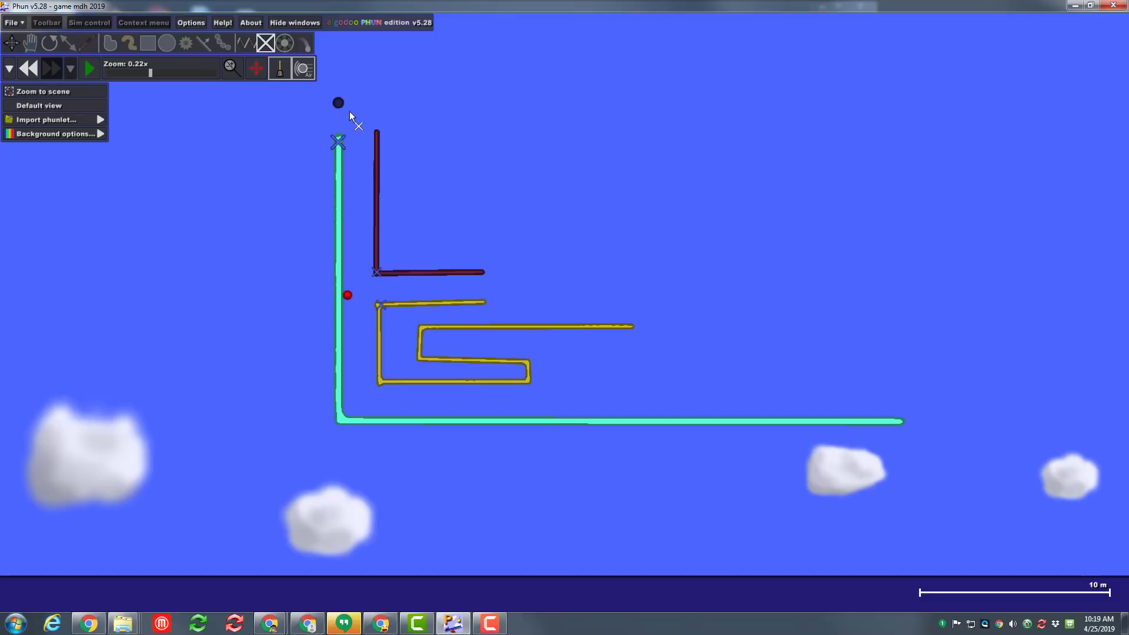
- Draw a box about 8 m wide and 2.6 m tall above the inner walls and give it the text "Drive the ball to the end"
click(145, 41)
drag(379, 117, 530, 67)
right_click(479, 82)
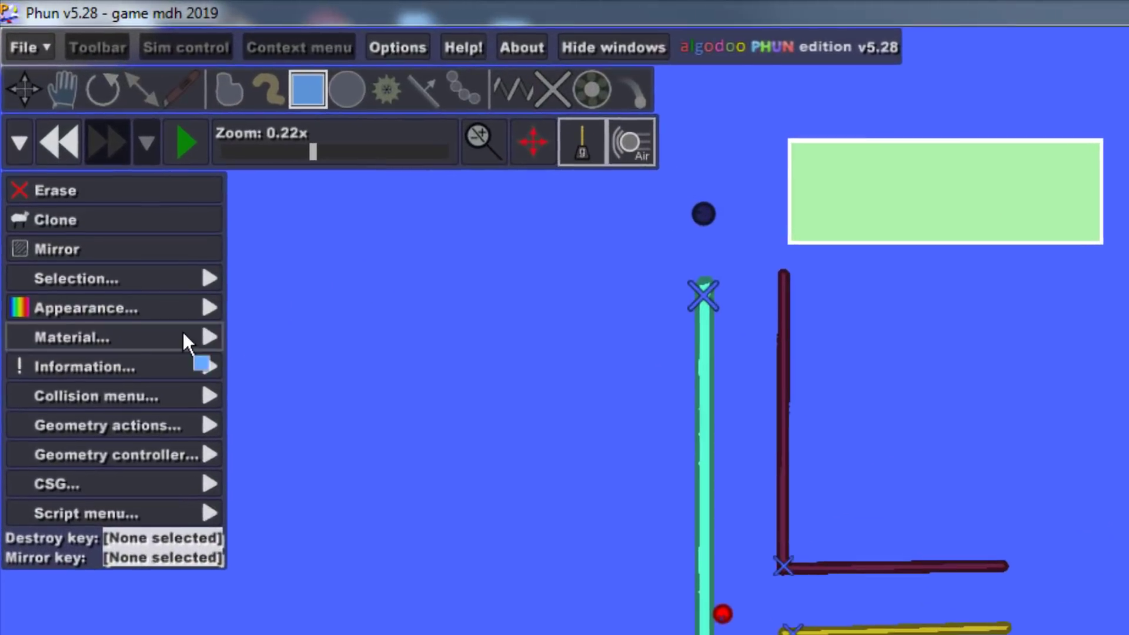
mouse_move(75, 162)
mouse_move(106, 200)
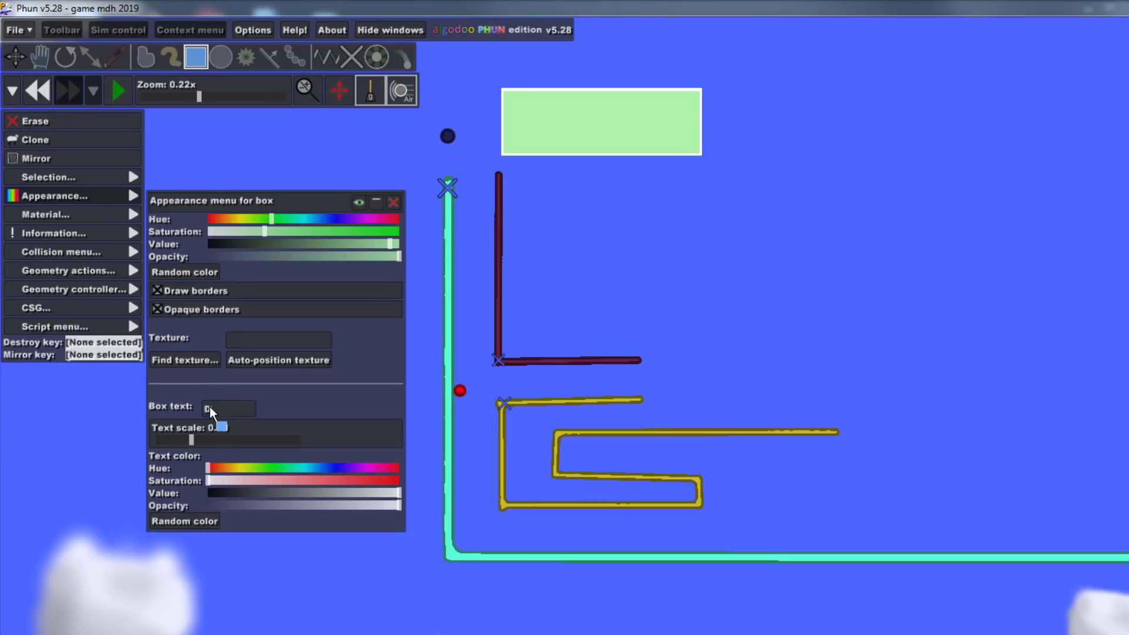
text(ve the ball to the end)
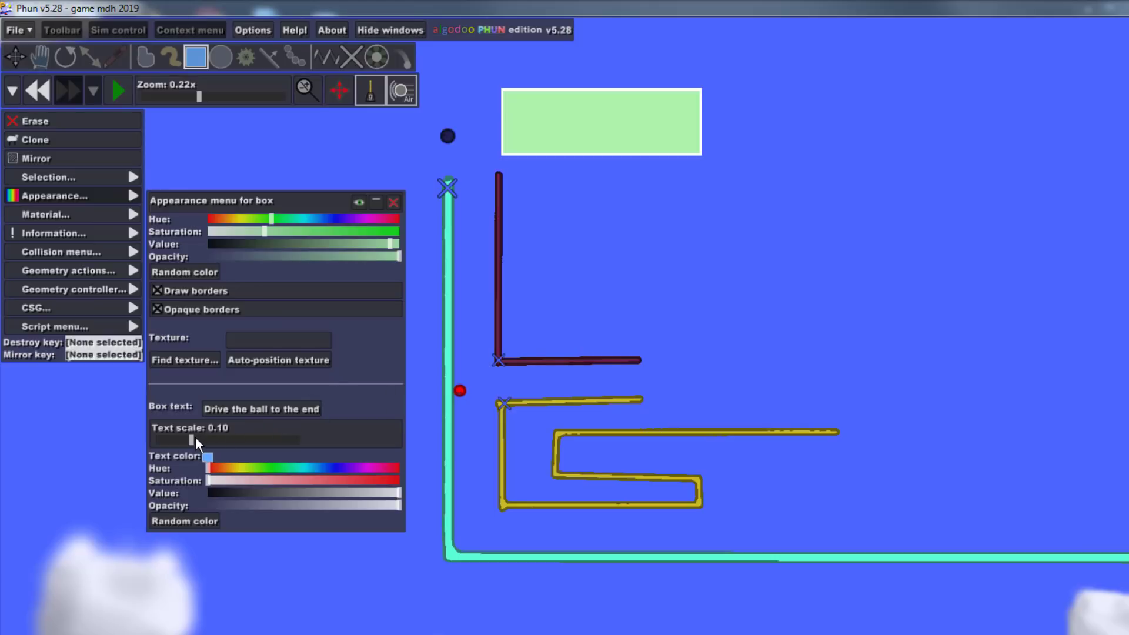
- Set the box's text scale to 1.2 and colour its text fully saturated red
drag(193, 438, 232, 442)
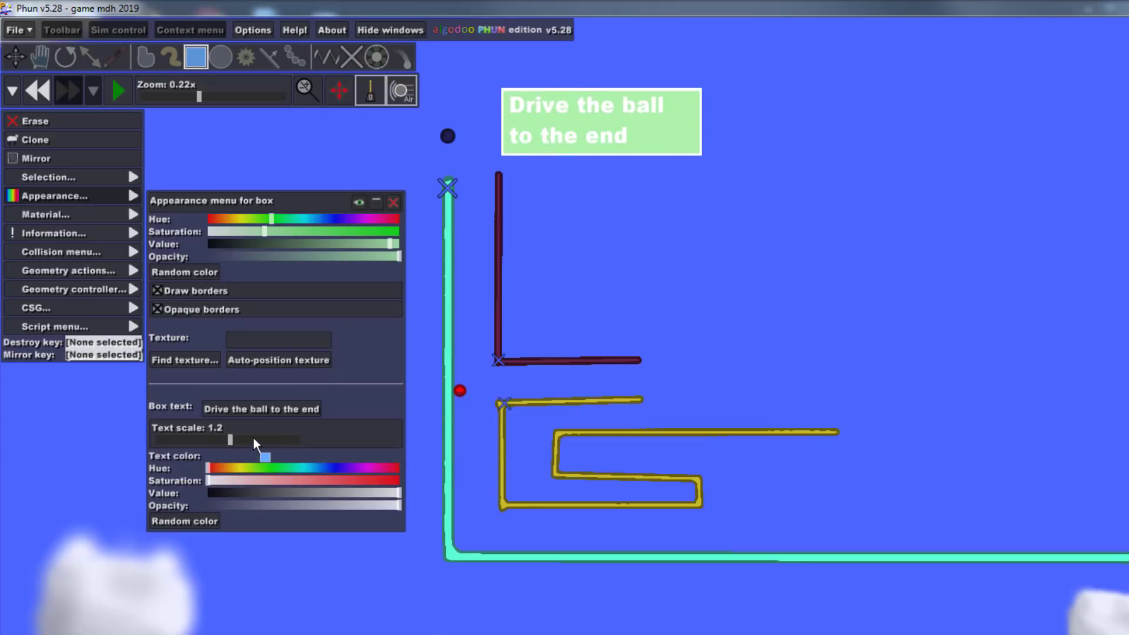
drag(231, 438, 231, 440)
drag(365, 480, 403, 479)
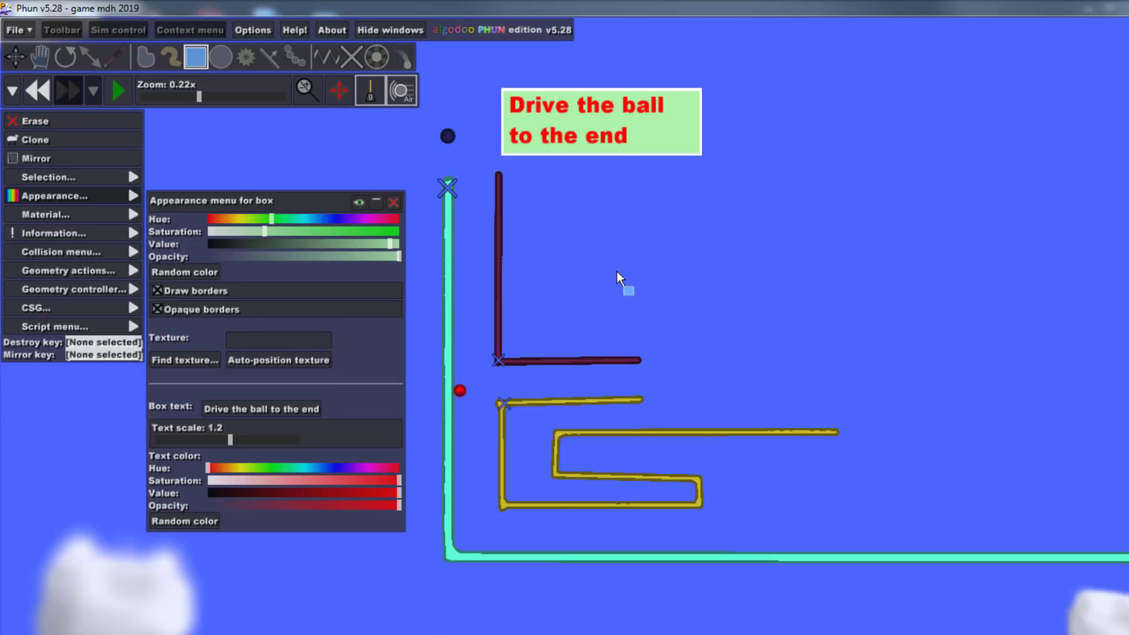
- Draw a small square just past the open ends of the two inner walls and rotate it 45° into a diamond
scroll(678, 395, up, 5)
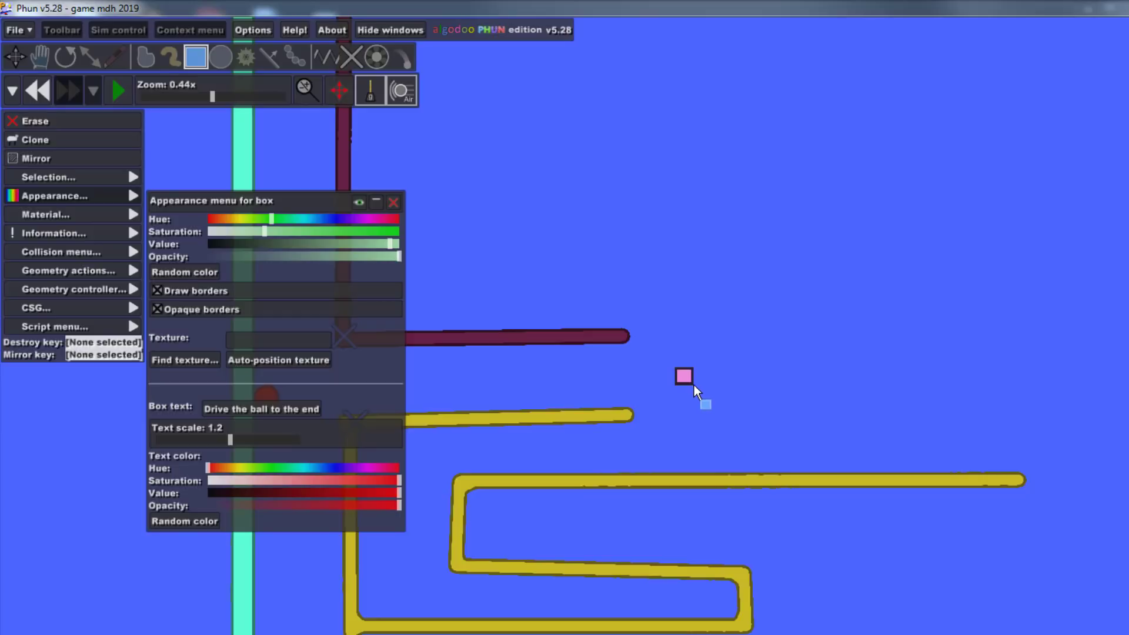
scroll(695, 385, up, 6)
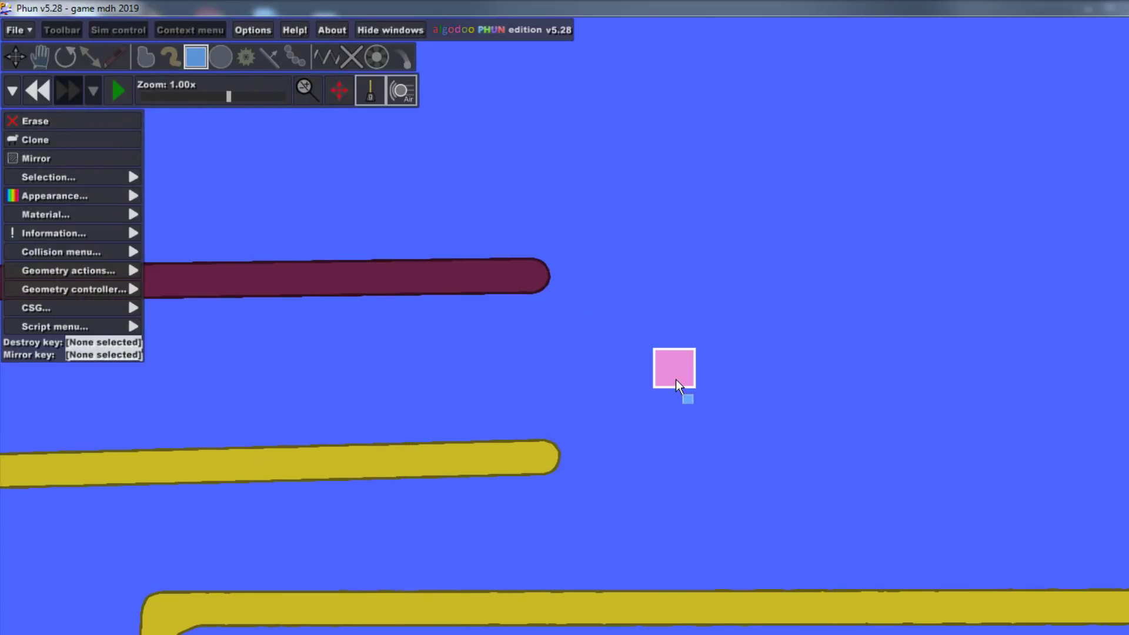
key(r)
drag(682, 381, 659, 448)
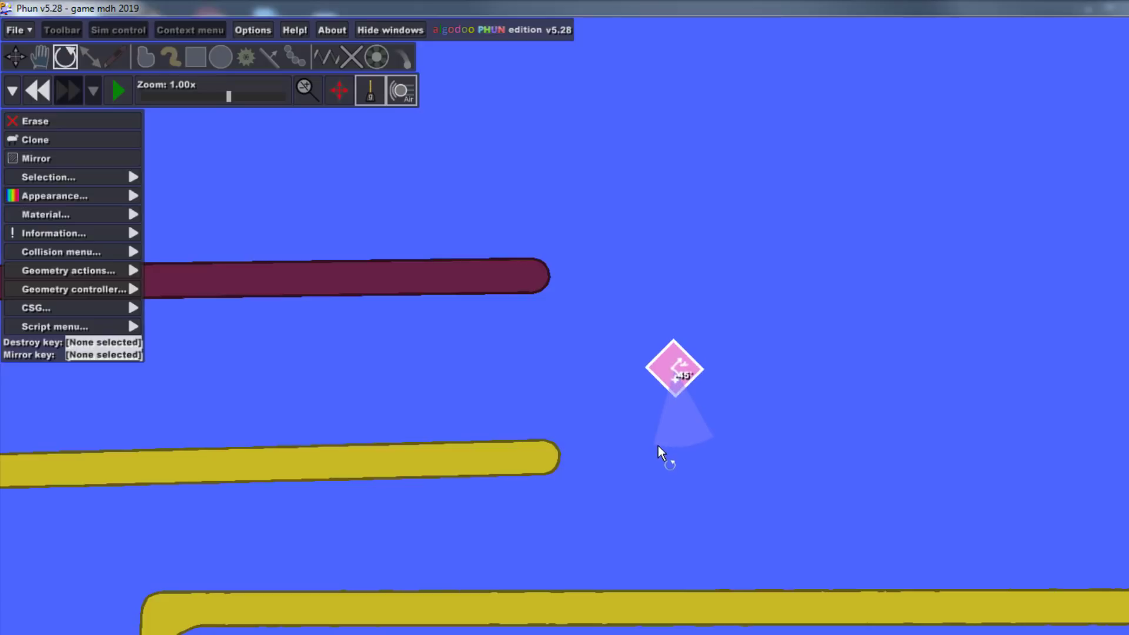
- Set the restitution of the small pink diamond to 2 in its material properties
key(b)
scroll(671, 389, down, 1)
click(74, 234)
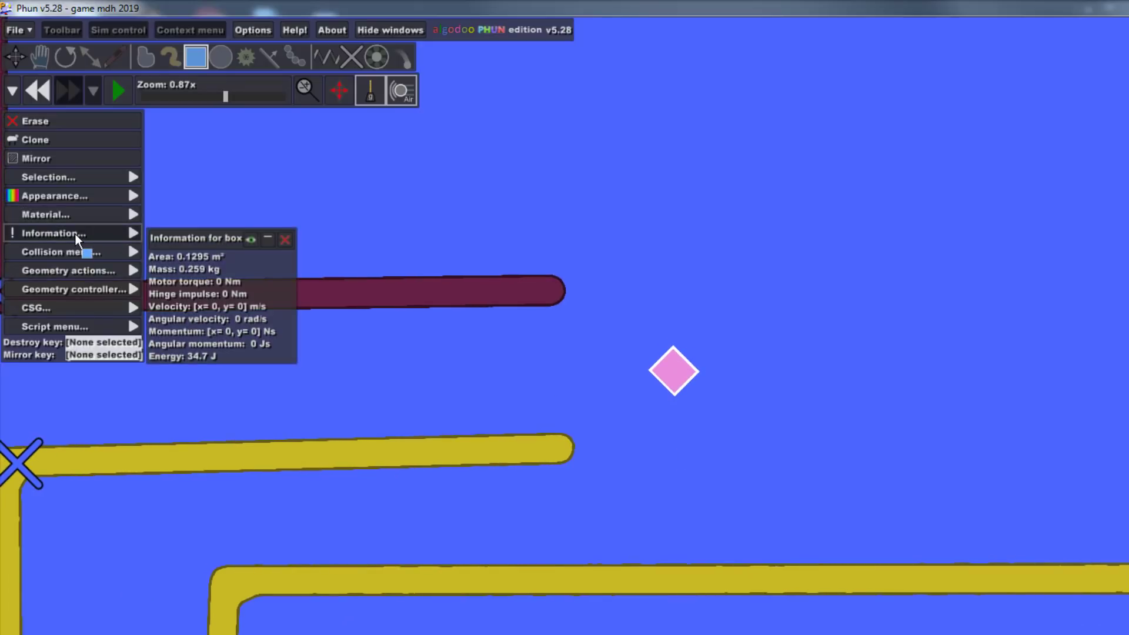
click(73, 217)
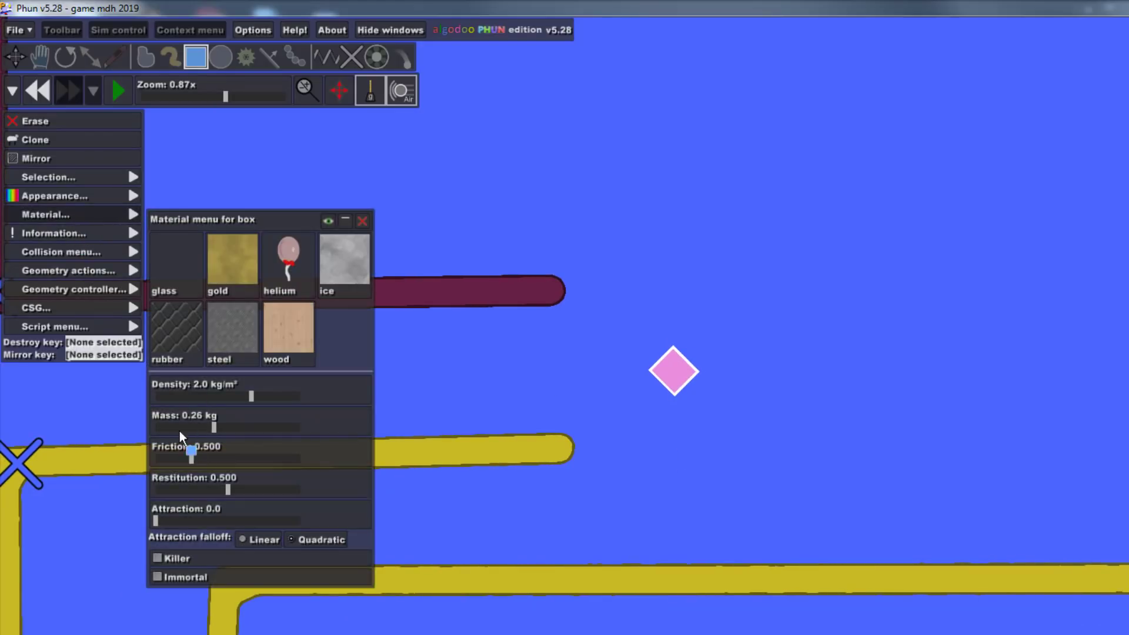
click(214, 478)
text(2)
key(Return)
- Fixate the small pink diamond to the background at its lower corner
click(352, 49)
scroll(600, 365, up, 3)
click(696, 394)
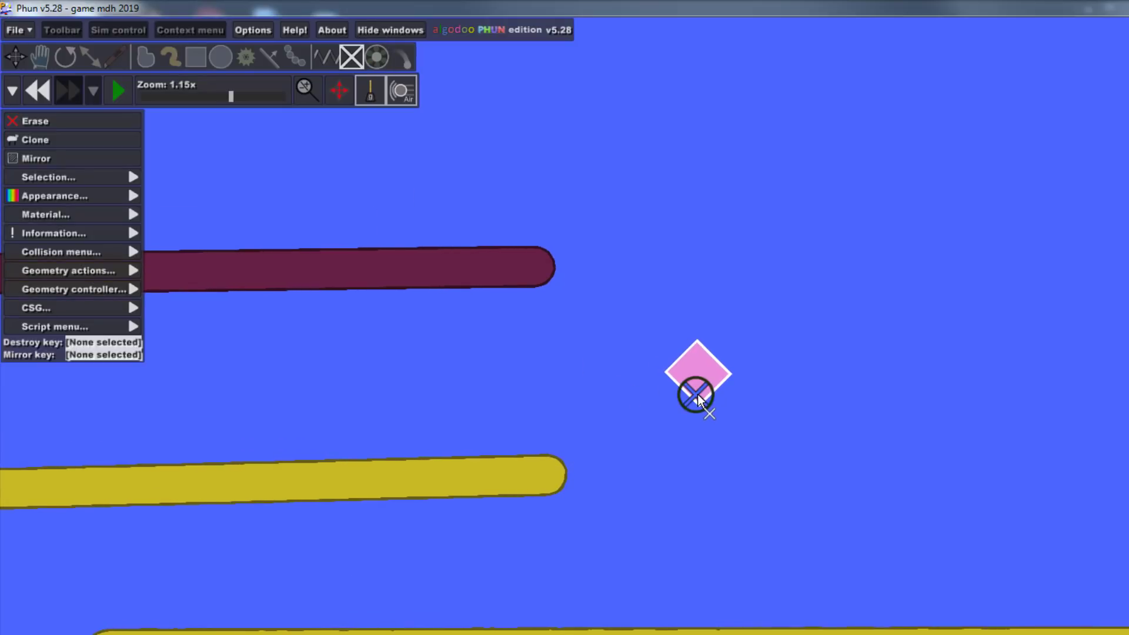
scroll(697, 382, down, 3)
scroll(647, 377, down, 2)
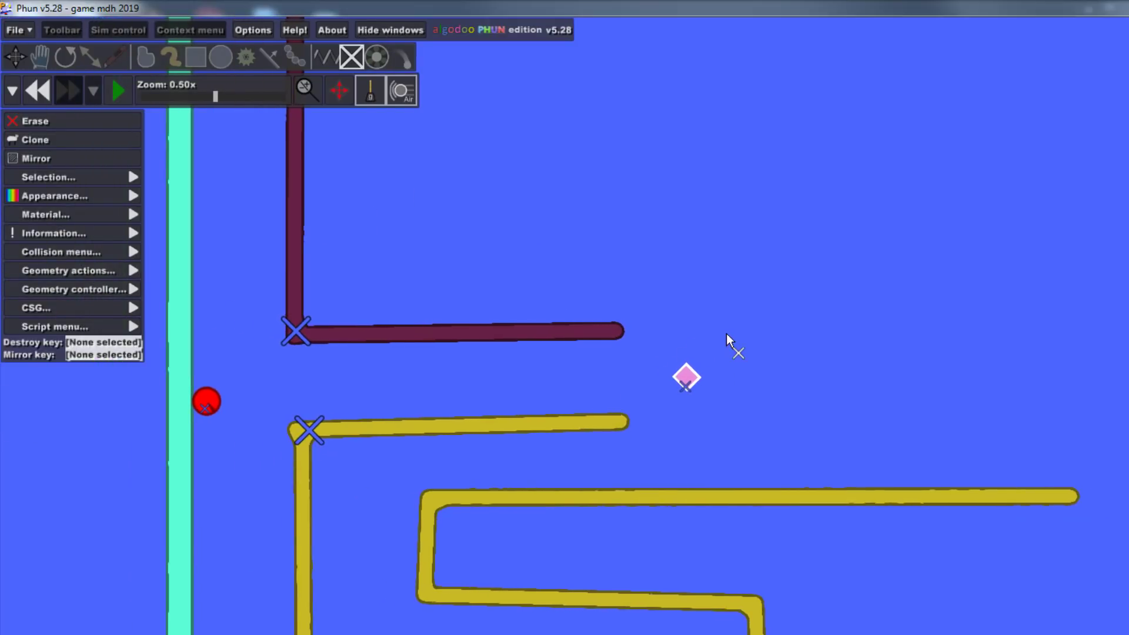
- Draw a hinged outer gear about 1 m across with 0.20 m teeth, above the pink diamond
drag(676, 275, 850, 410)
drag(774, 306, 644, 330)
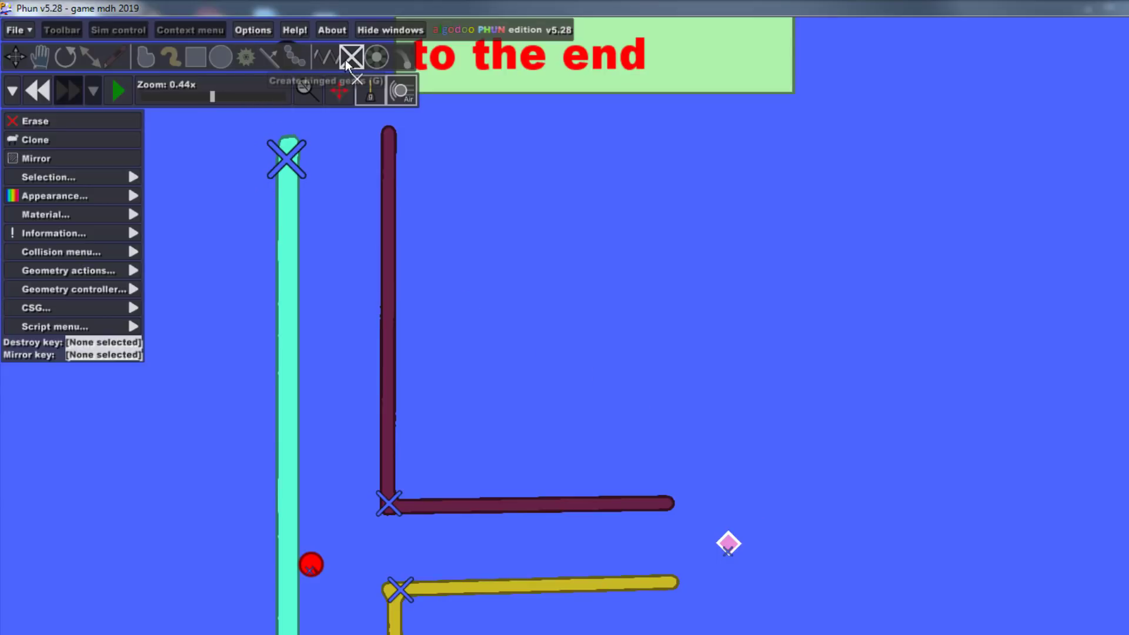
click(245, 58)
drag(723, 327, 751, 327)
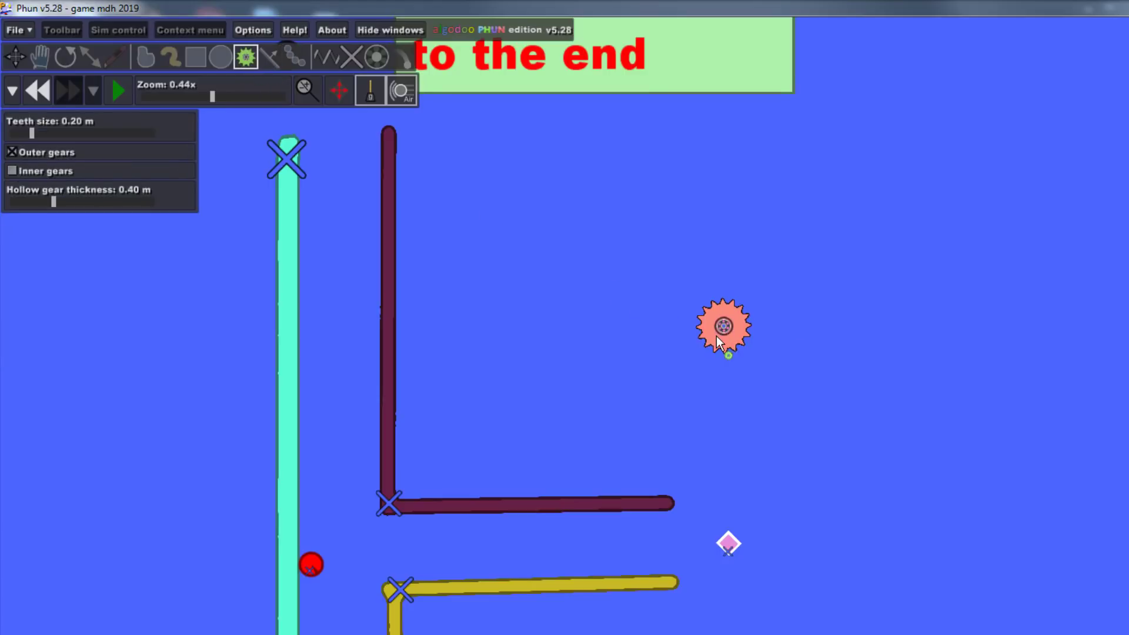
- Enable the motor on the gear's hinge, and test the gear in a short simulation run that is reset
scroll(716, 337, up, 3)
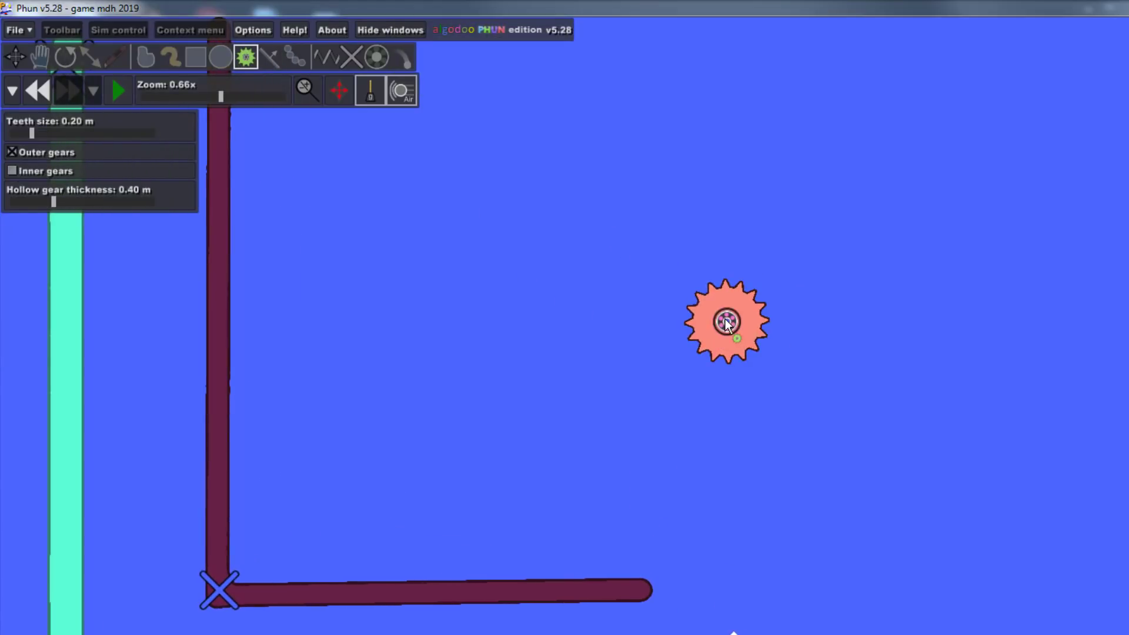
right_click(727, 322)
mouse_move(109, 233)
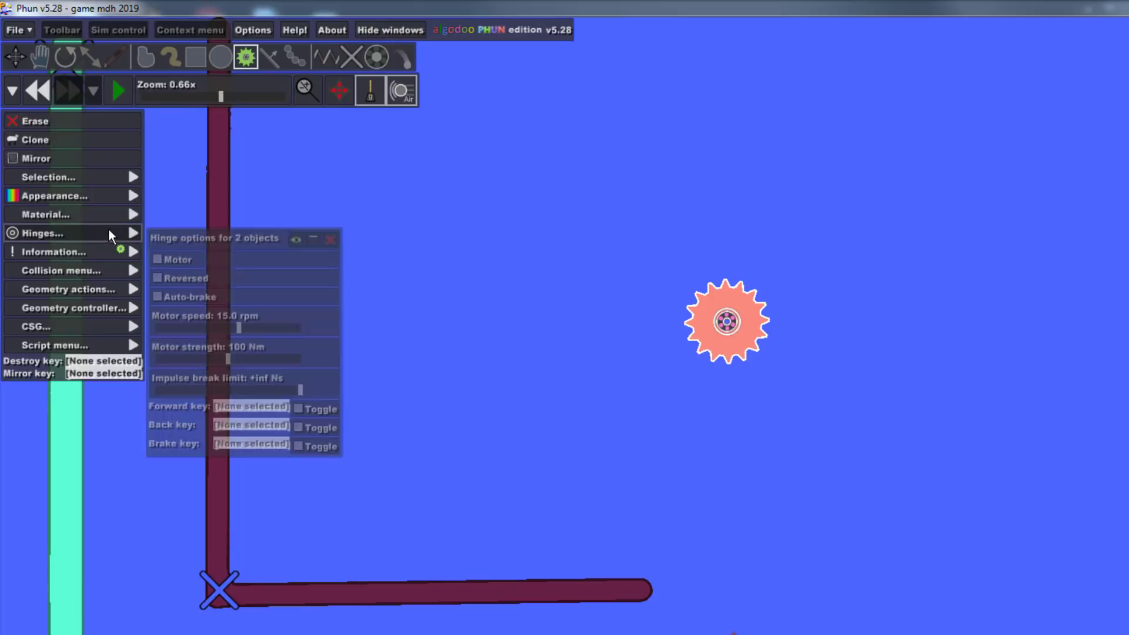
click(162, 261)
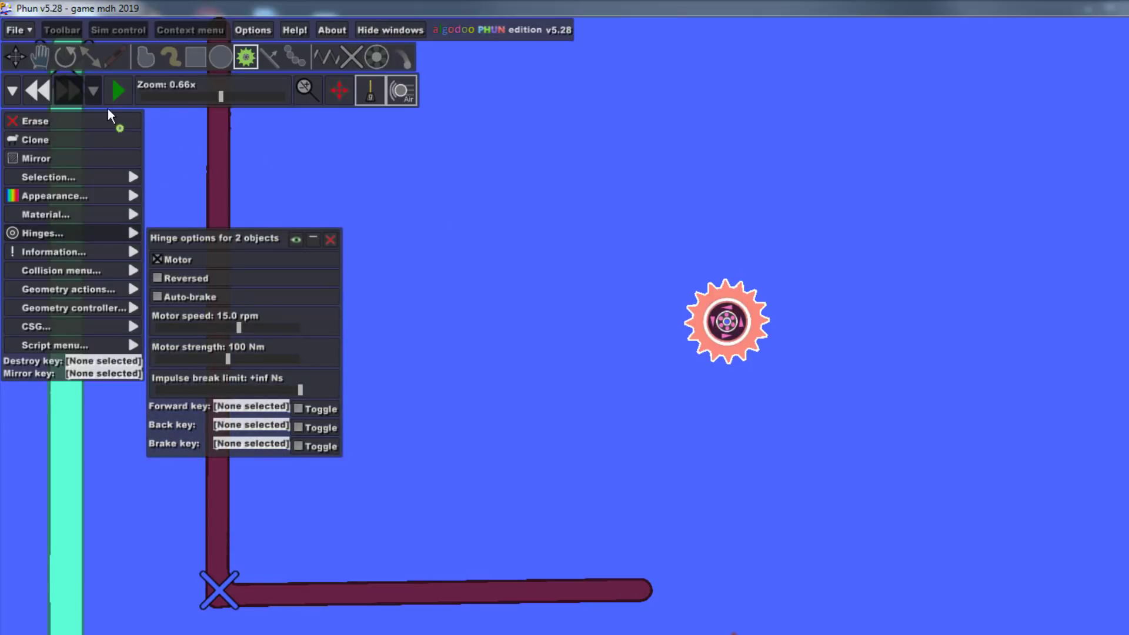
click(117, 91)
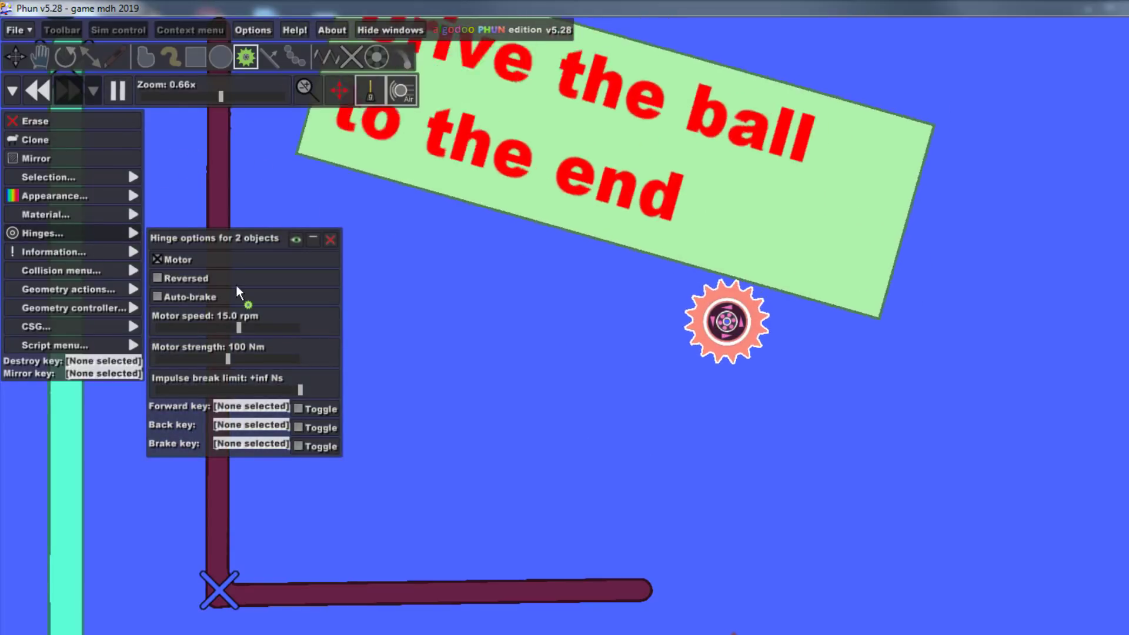
click(40, 89)
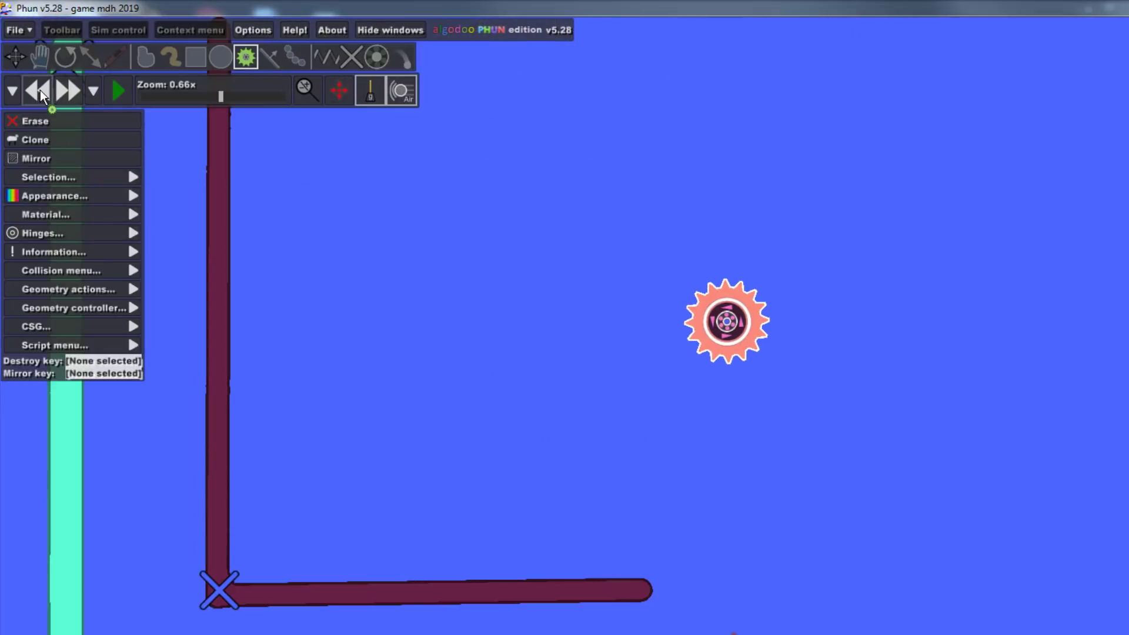
- Fixate the text box near its lower right corner and check it in a short simulation run that is reset
scroll(500, 298, up, 1)
drag(521, 300, 575, 632)
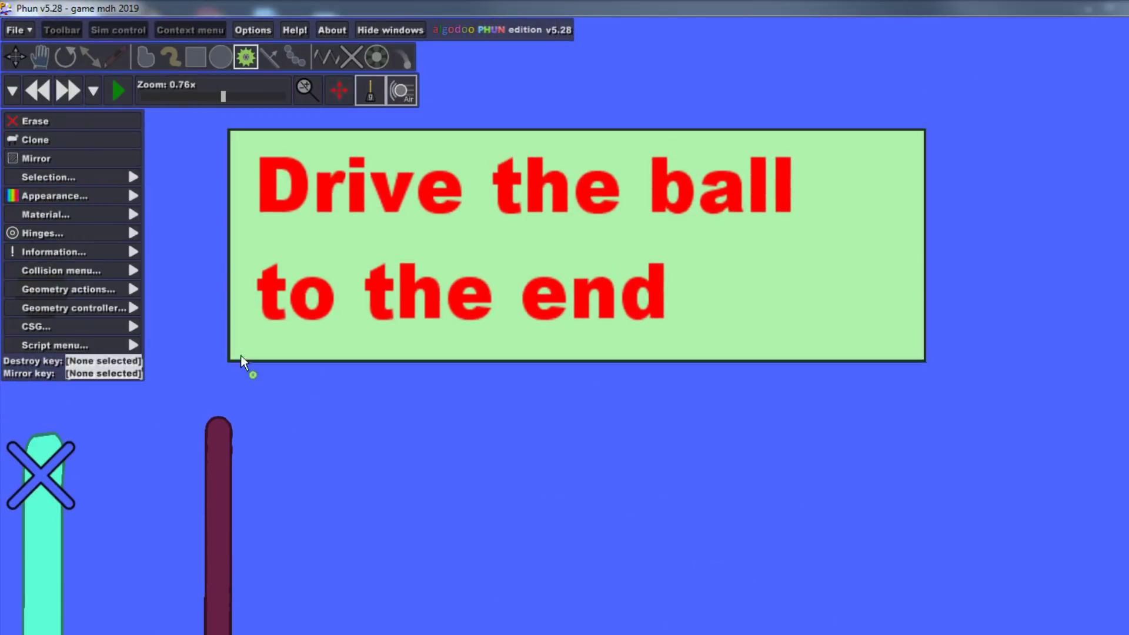
click(351, 57)
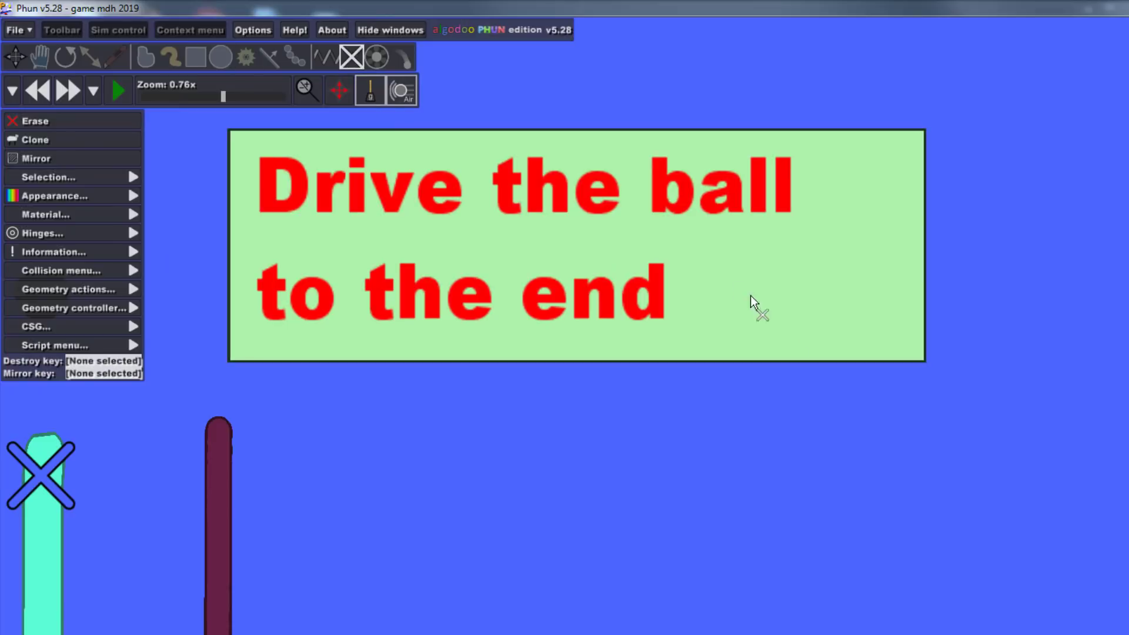
click(865, 350)
key(space)
scroll(841, 399, down, 1)
click(44, 98)
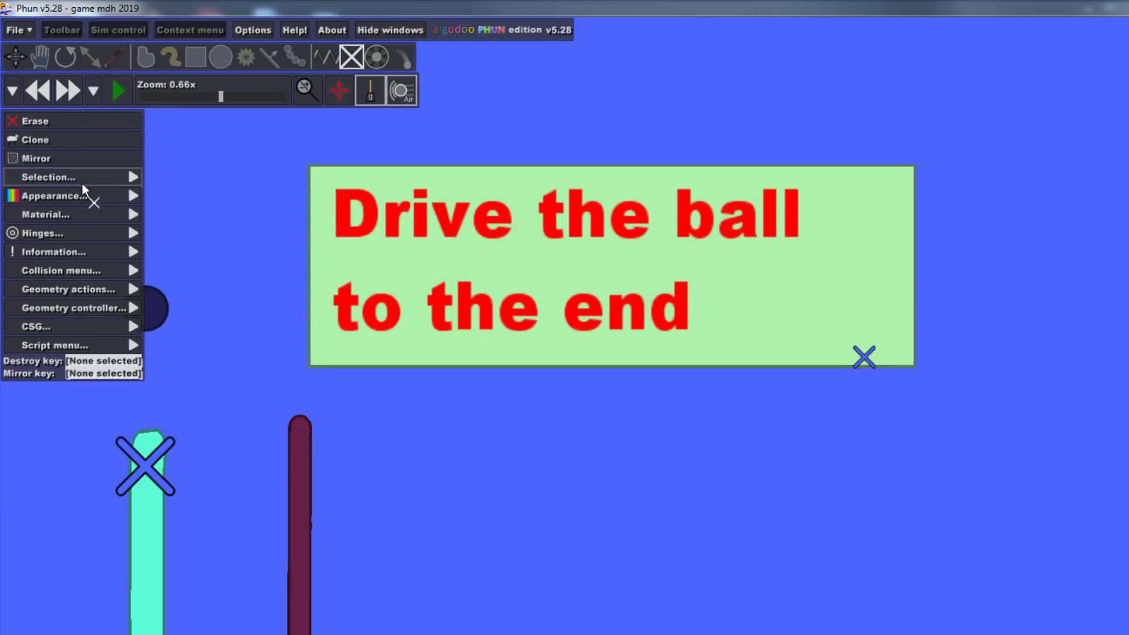
- Draw a thin platform with small upturned ends just beneath the dark ball, using a brush size of 0.20
drag(232, 385, 339, 393)
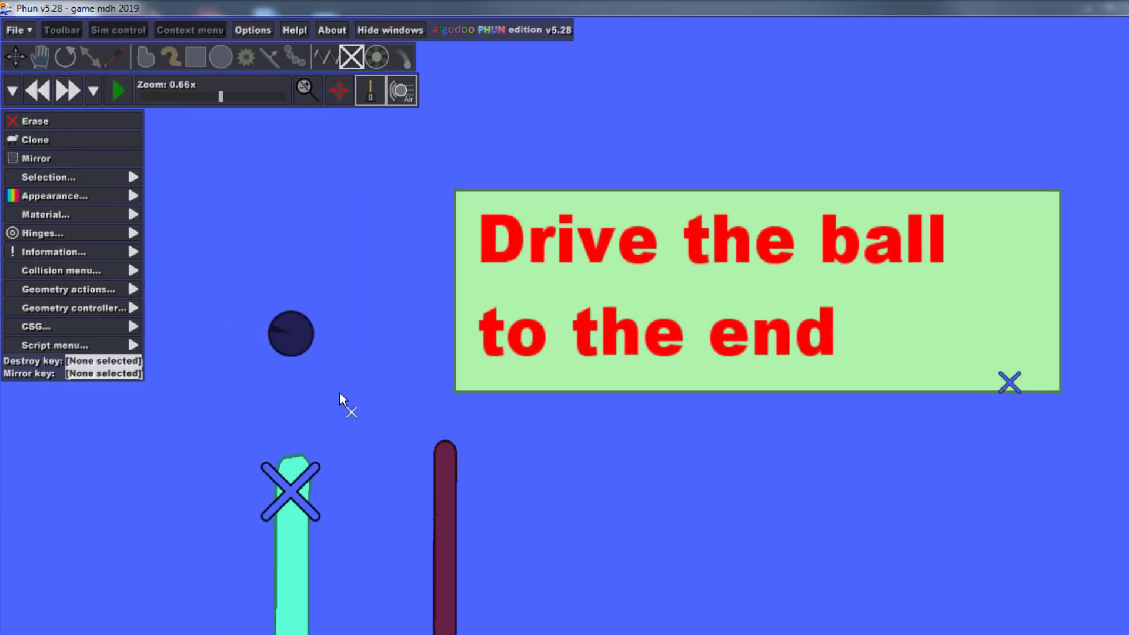
click(174, 61)
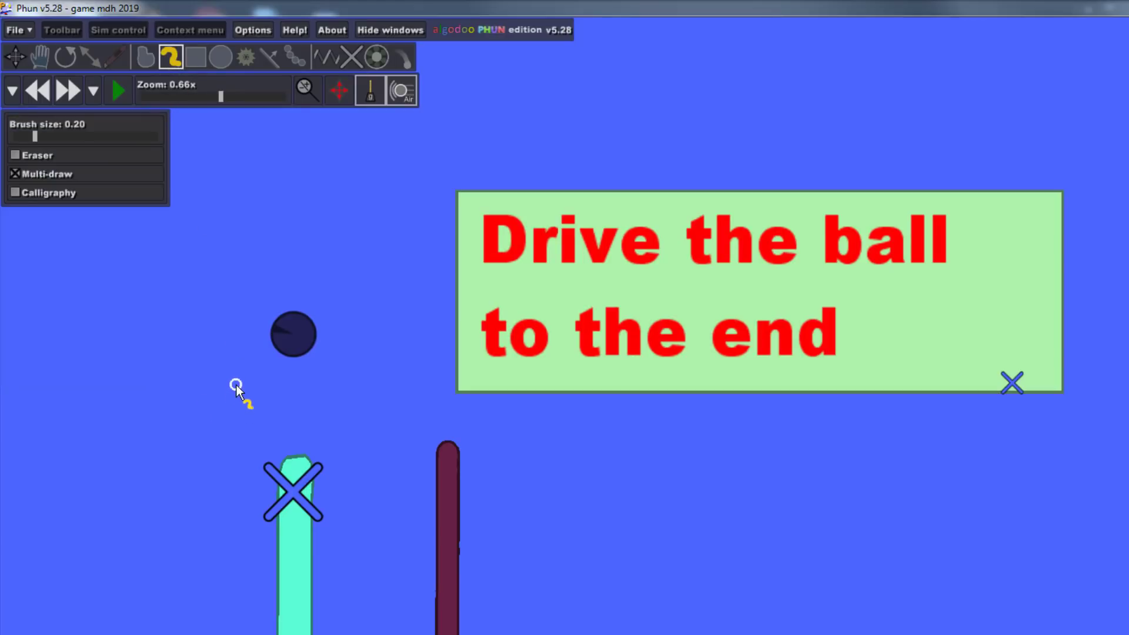
drag(238, 383, 336, 382)
scroll(337, 381, up, 1)
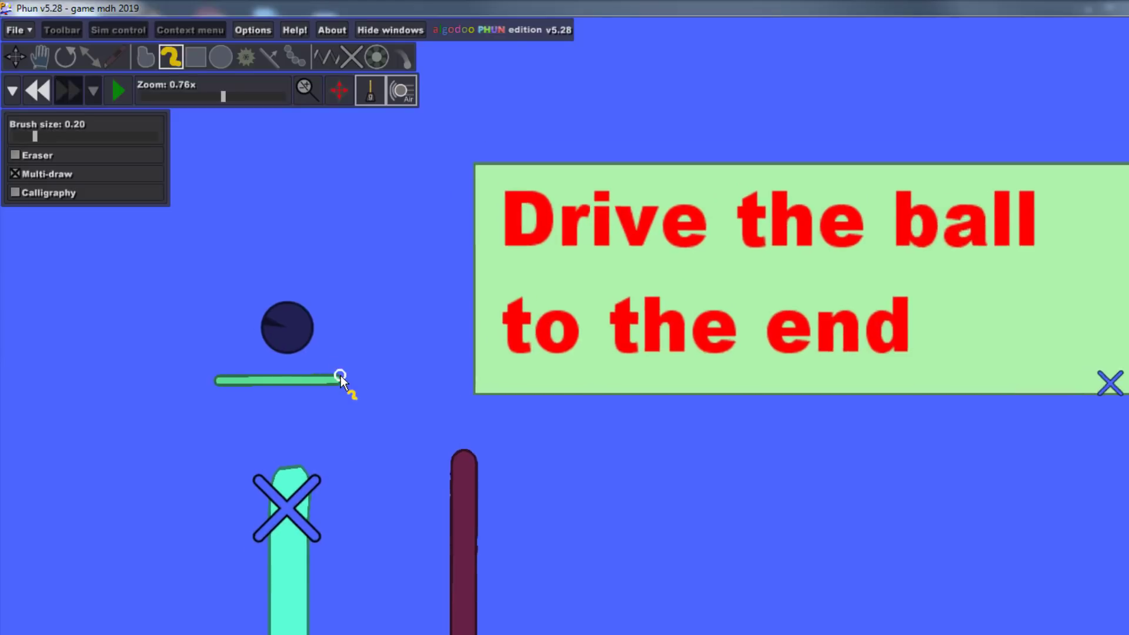
scroll(340, 379, up, 2)
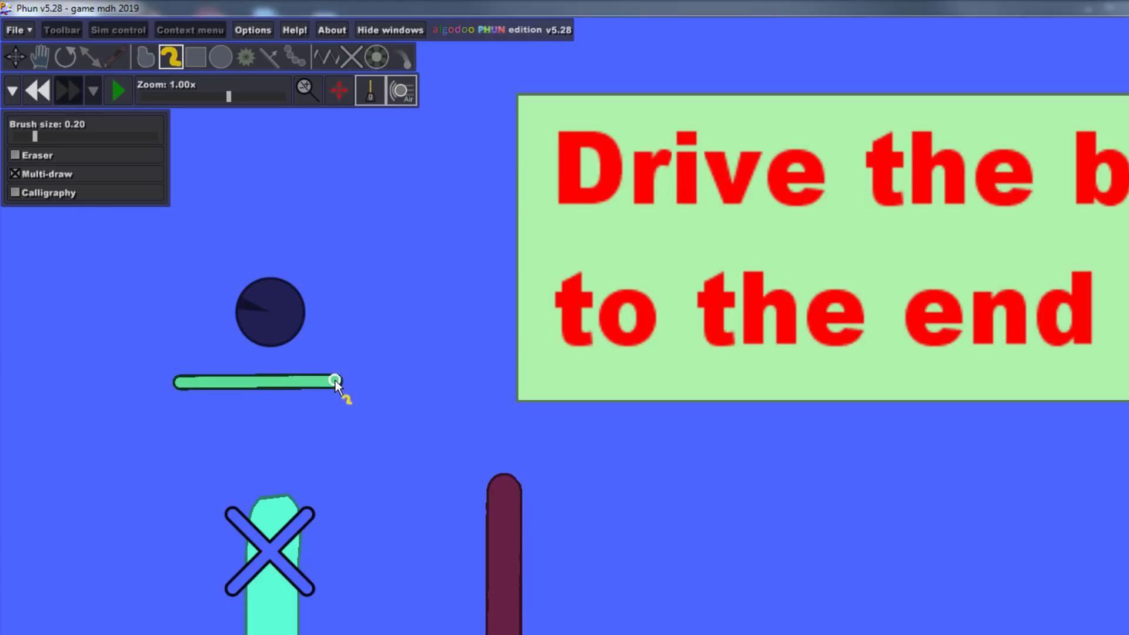
mouse_move(342, 374)
mouse_down()
mouse_move(161, 384)
mouse_move(179, 383)
mouse_up()
- Fixate the new platform to the background at its middle and check that it holds the ball in a short simulation run
click(348, 63)
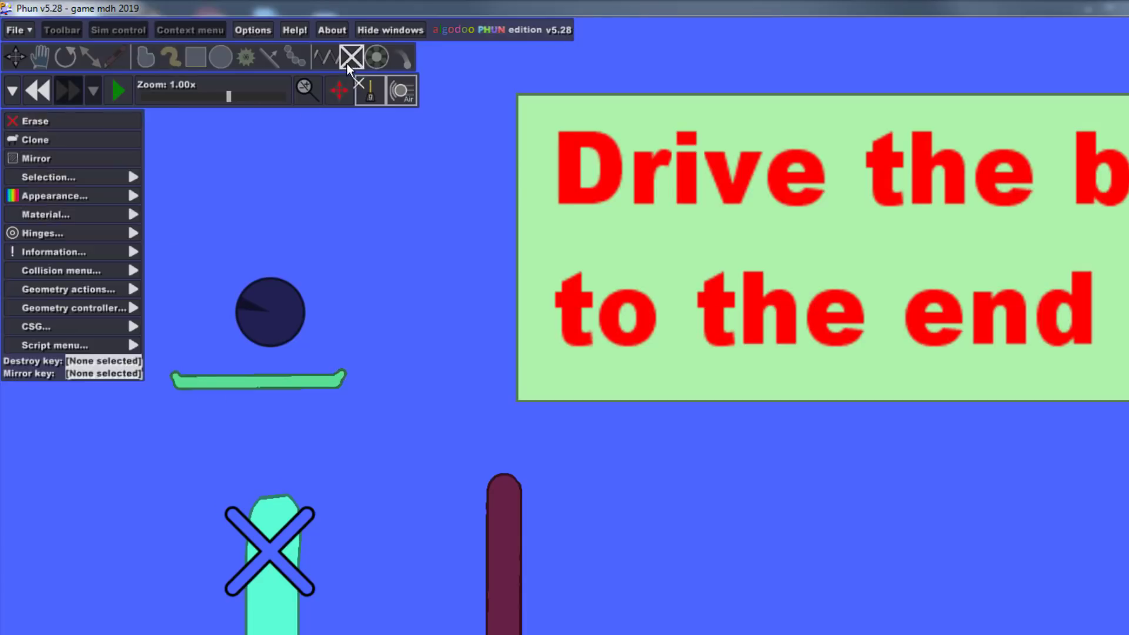
scroll(265, 361, up, 3)
click(262, 386)
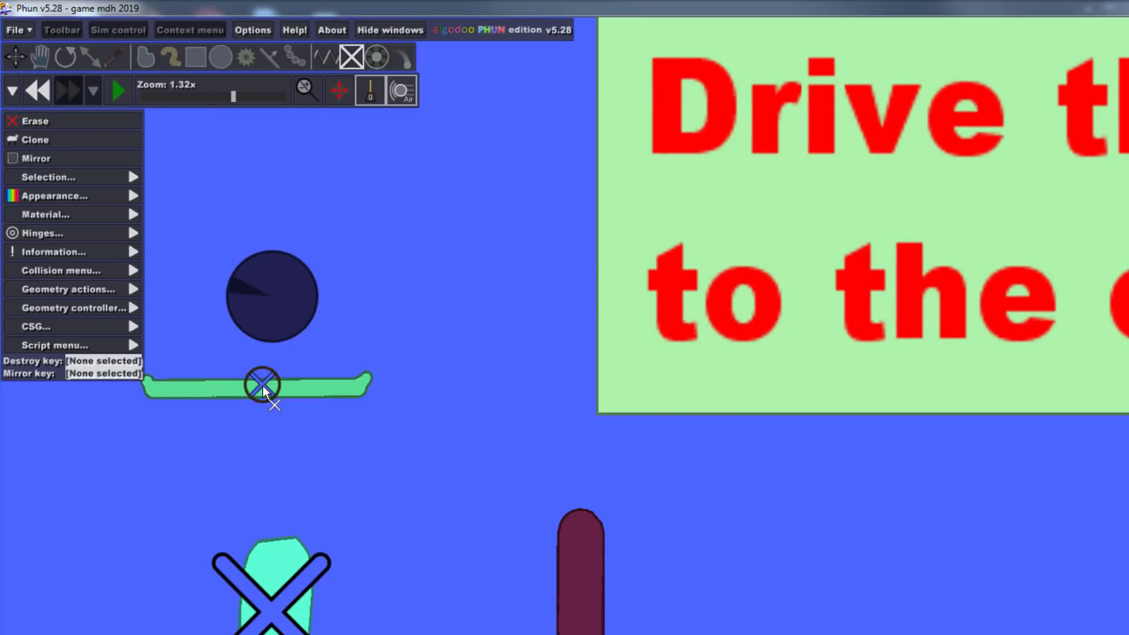
scroll(254, 369, down, 2)
scroll(194, 188, down, 2)
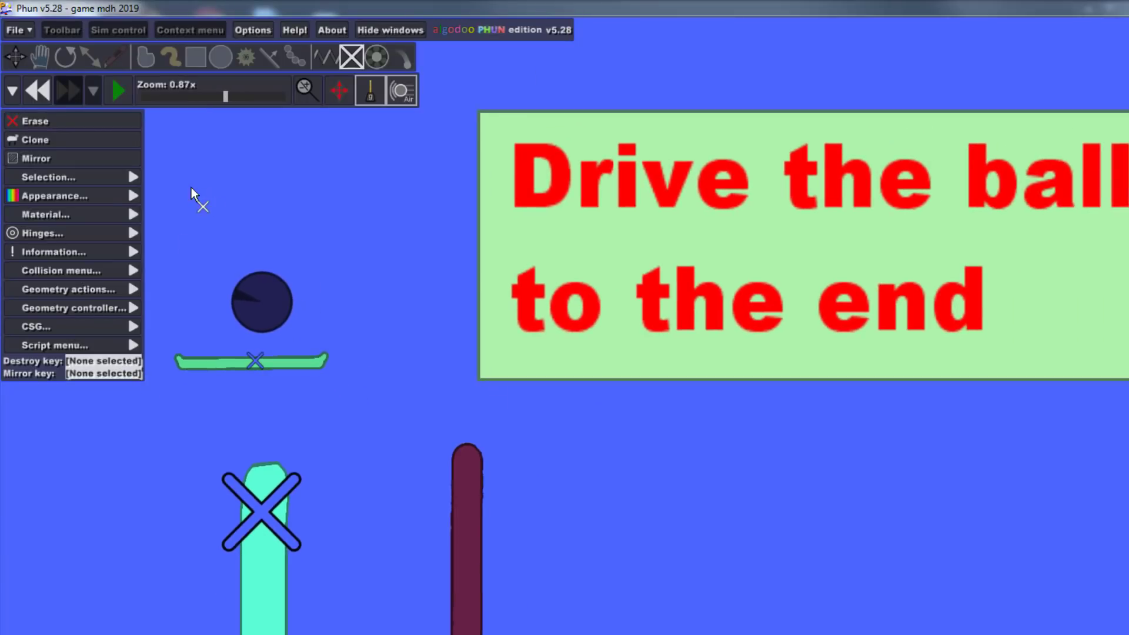
click(116, 96)
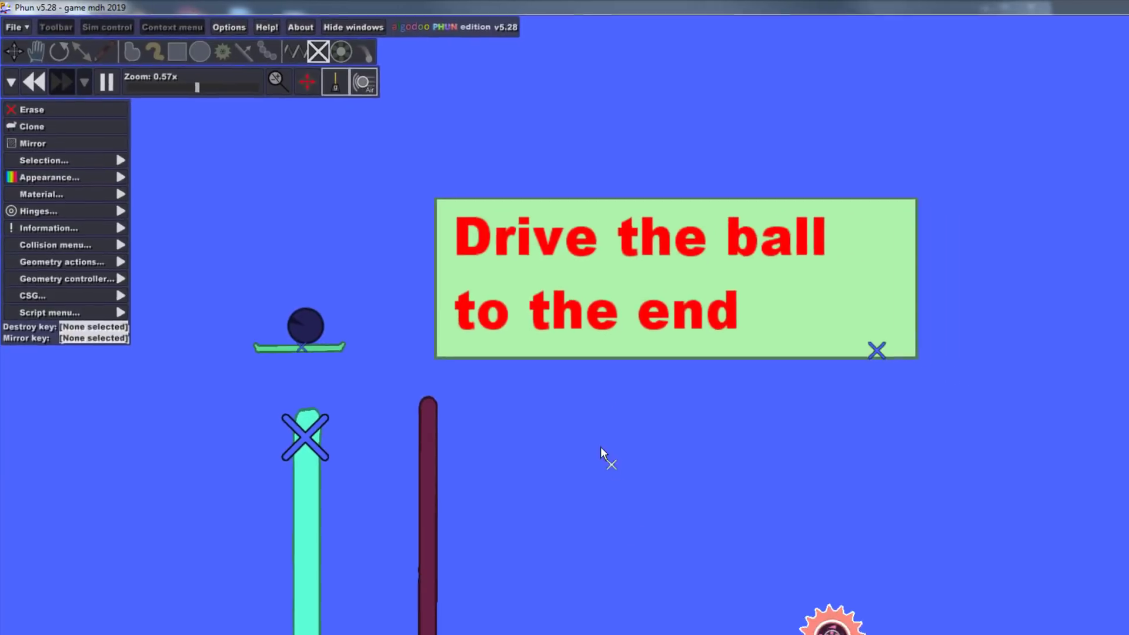
key(space)
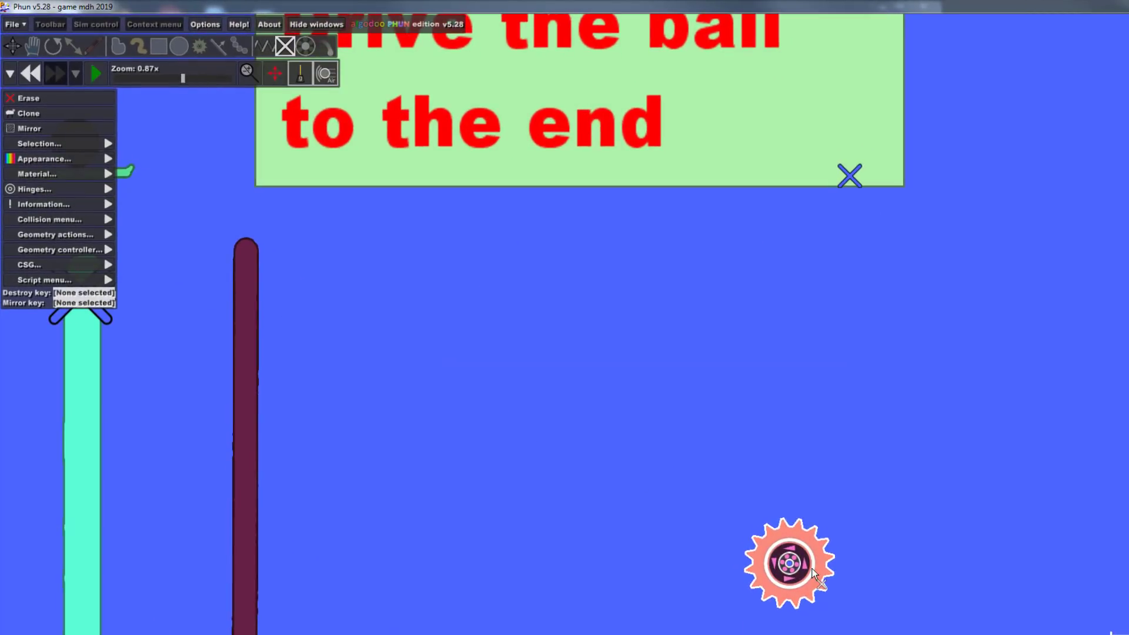
- Draw two short chains outward from the gear, one from its lower-left edge and one from its upper-right edge
click(241, 47)
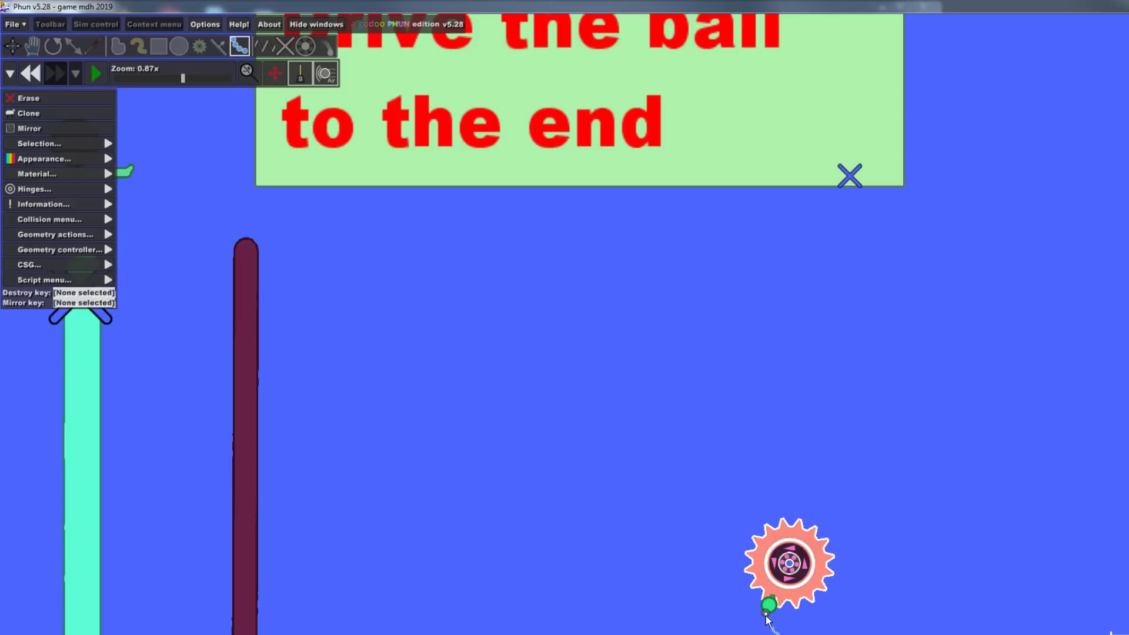
mouse_move(766, 614)
mouse_down()
mouse_move(759, 634)
mouse_move(704, 634)
mouse_up()
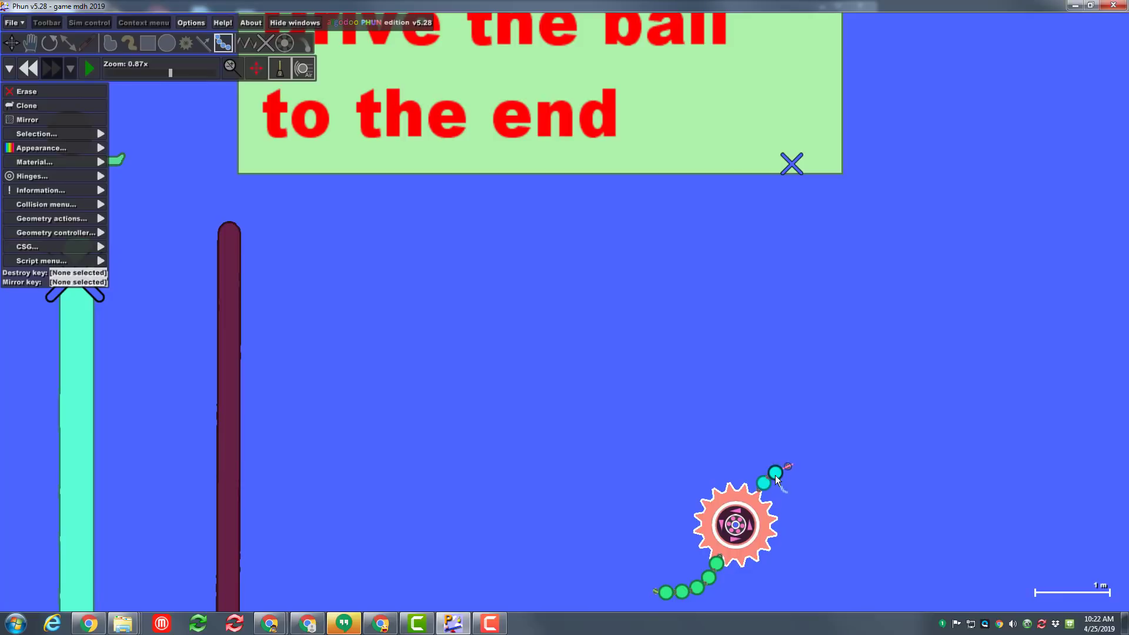
scroll(690, 551, up, 3)
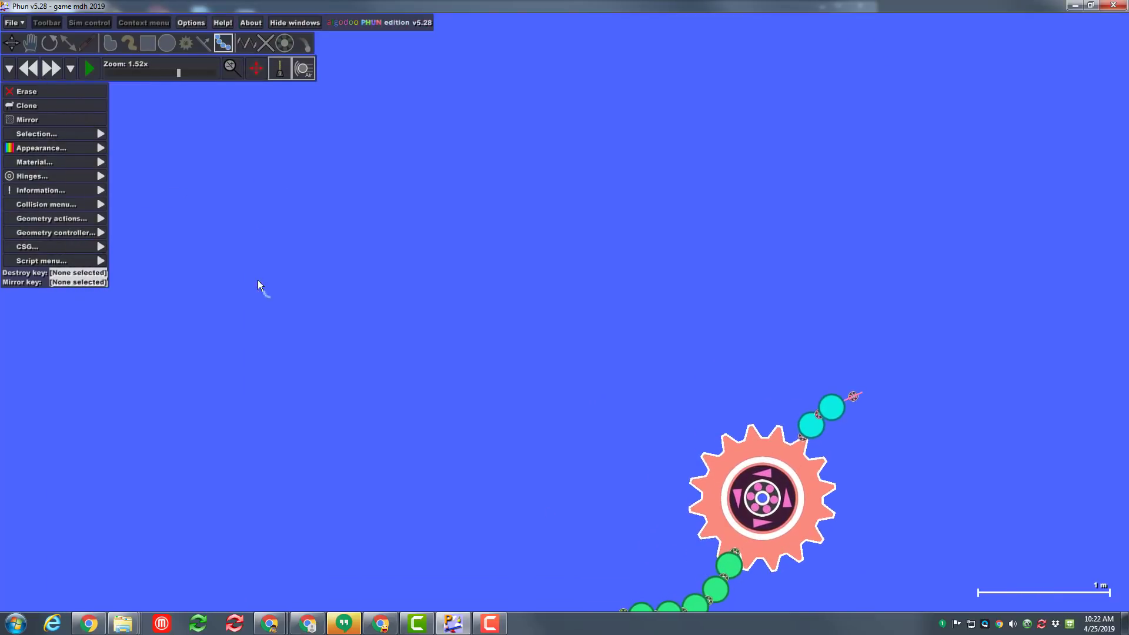
- Delete the loose hinges at the outer ends of both chains so that they are attached only to the gear
click(11, 42)
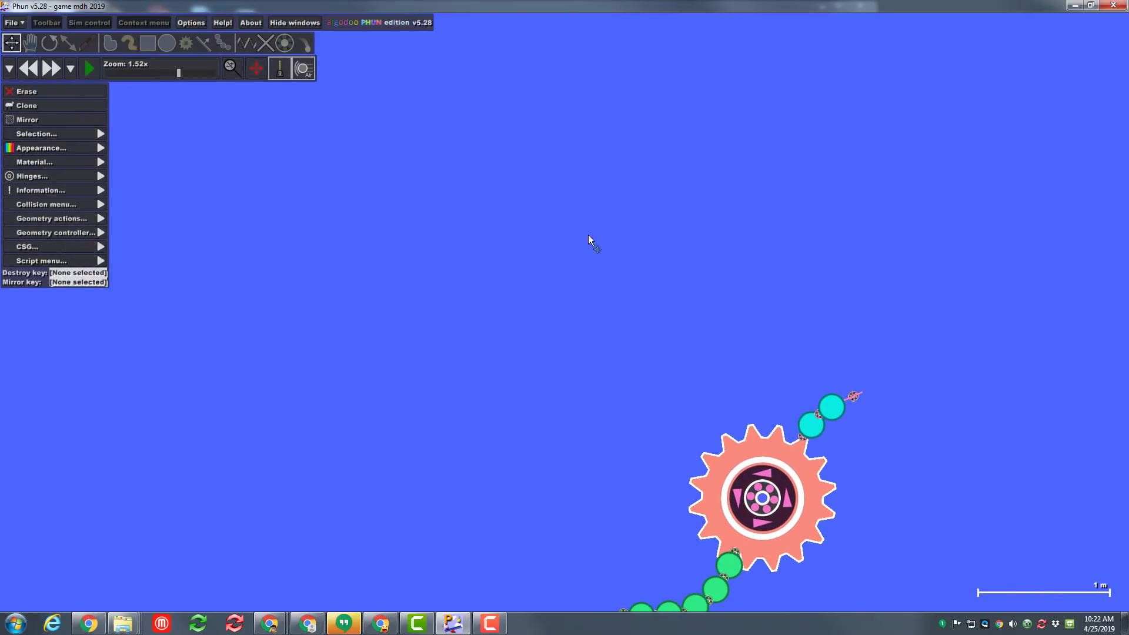
click(854, 398)
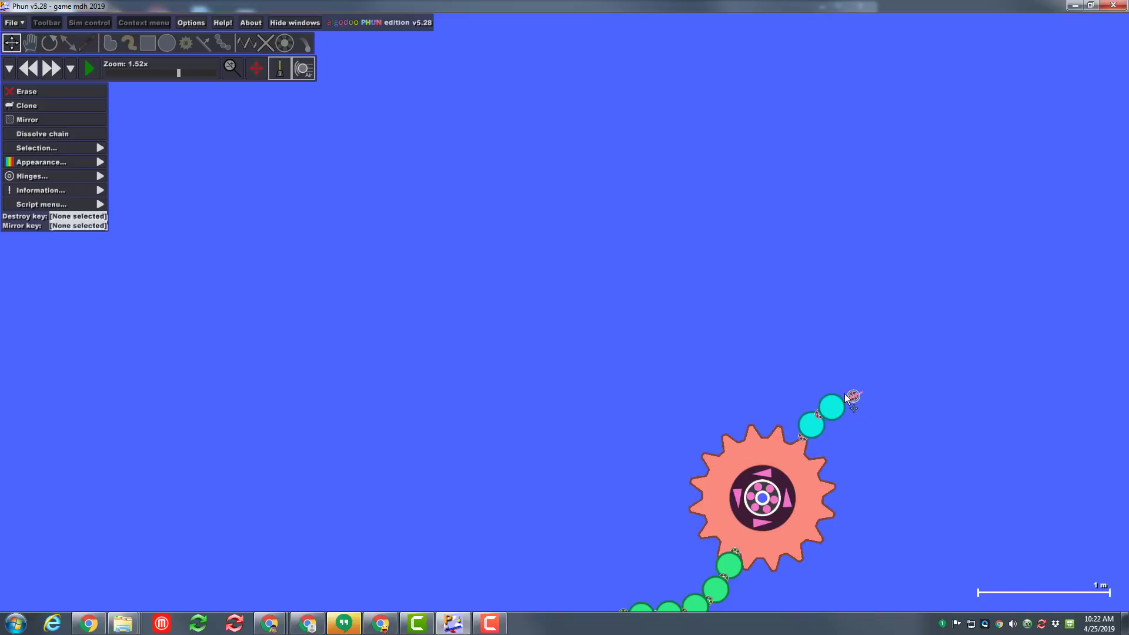
key(Delete)
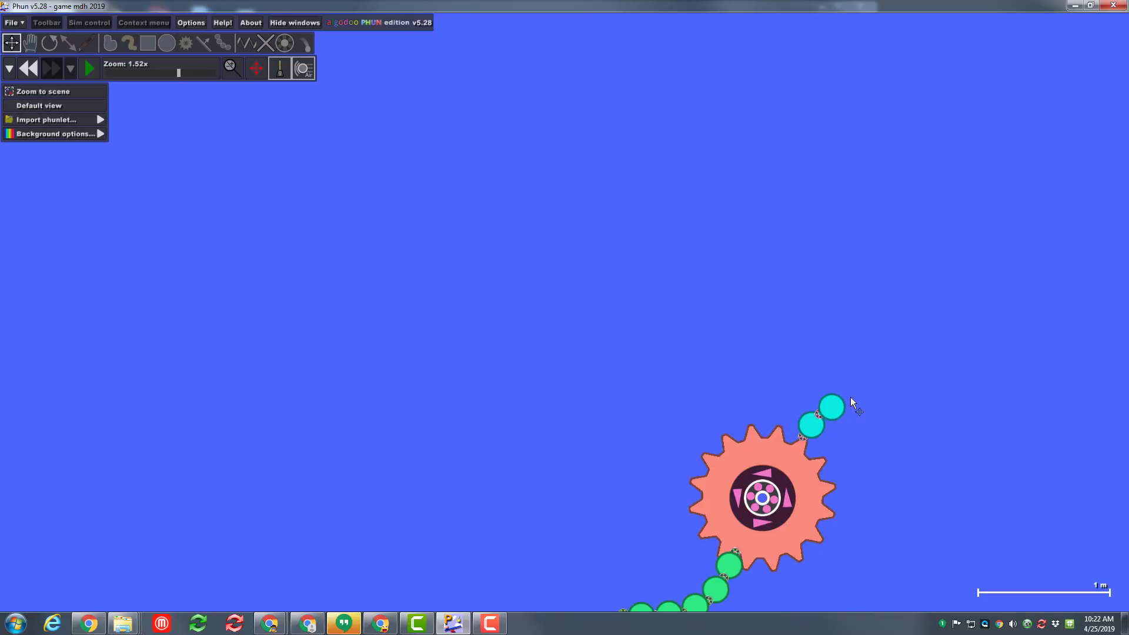
scroll(794, 427, down, 3)
scroll(738, 485, up, 2)
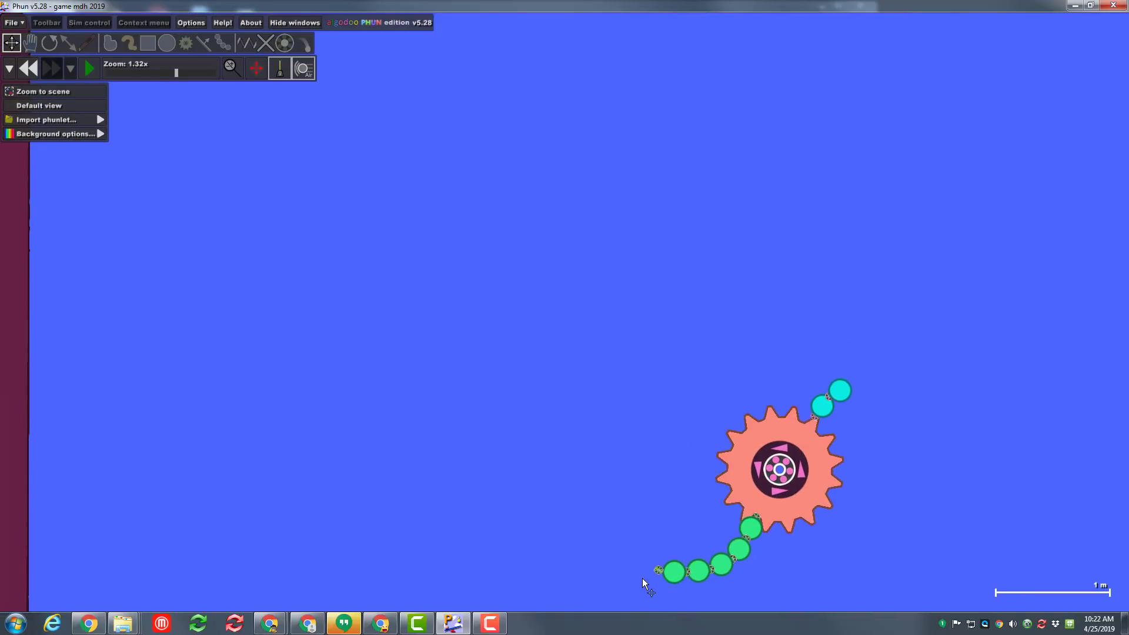
click(658, 570)
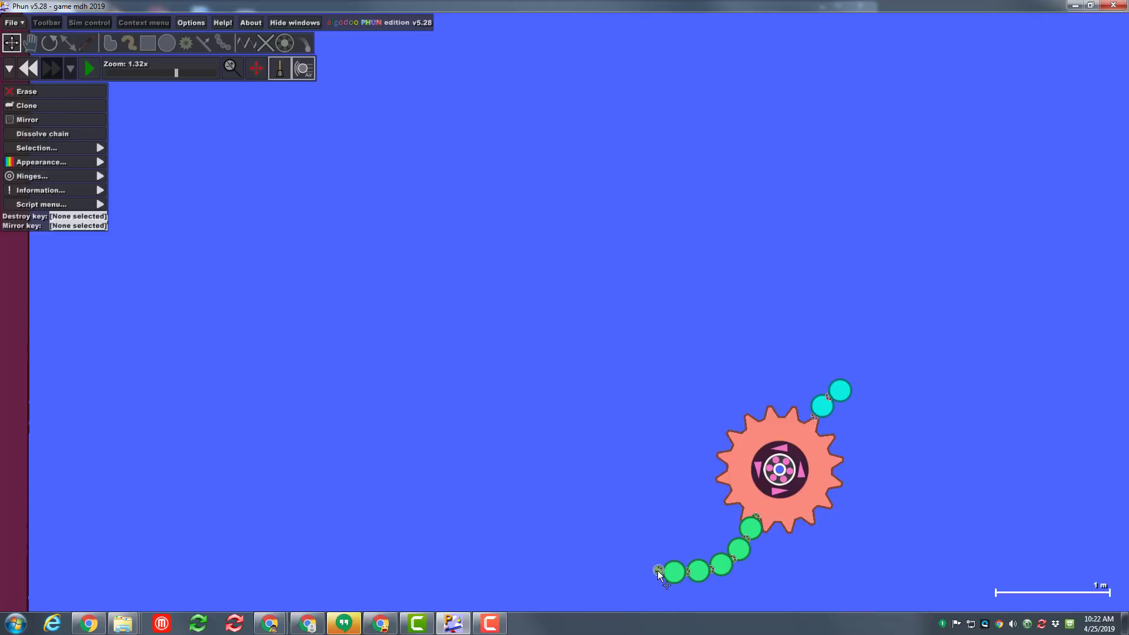
key(Delete)
scroll(647, 517, down, 4)
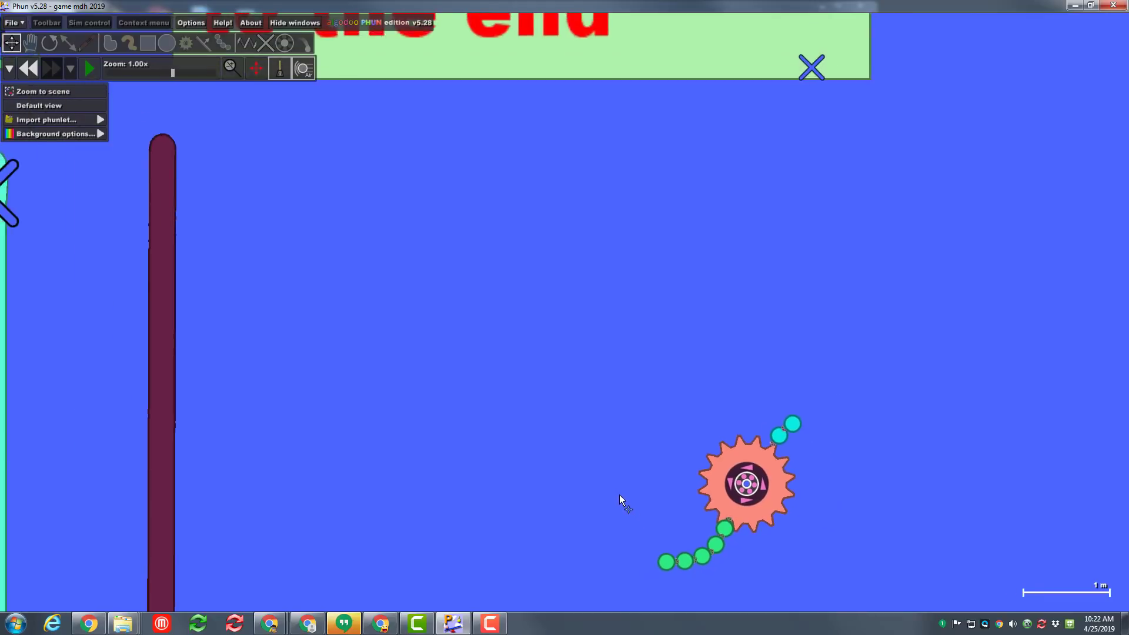
- Run the simulation and watch the gear swing its chains within the whole maze layout
click(94, 70)
scroll(529, 352, down, 5)
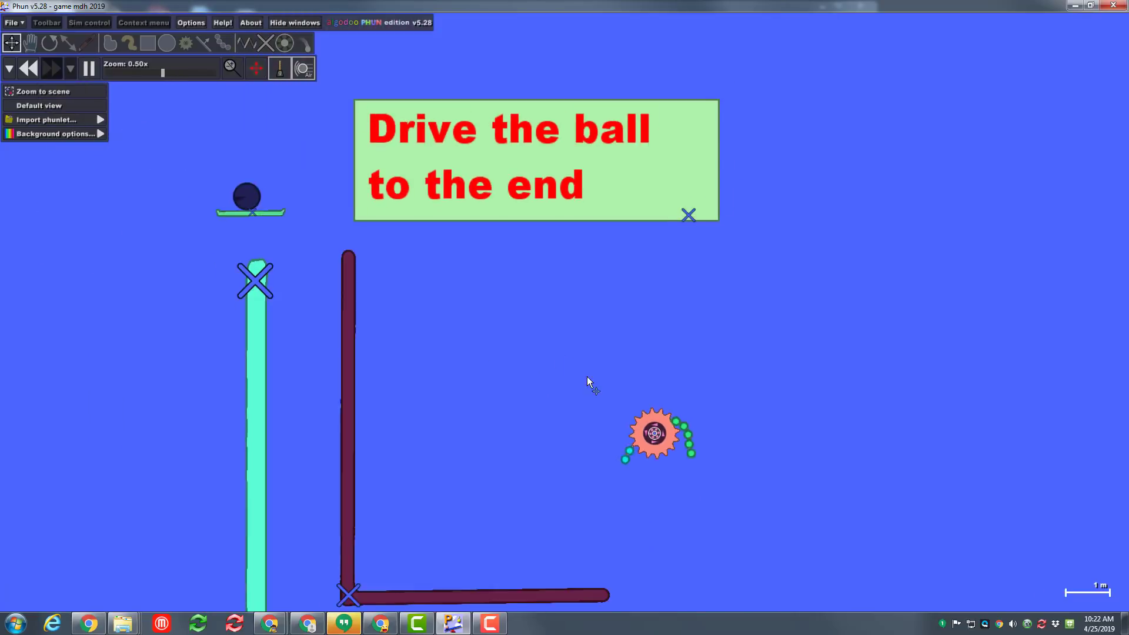
drag(652, 398, 465, 324)
scroll(536, 347, down, 4)
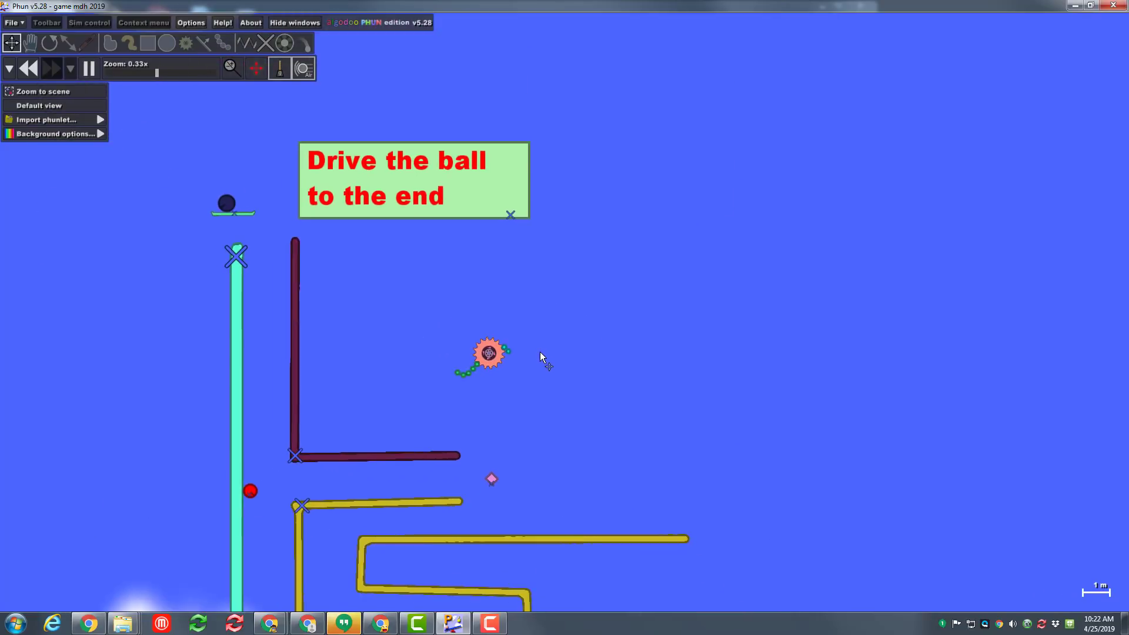
scroll(589, 314, down, 1)
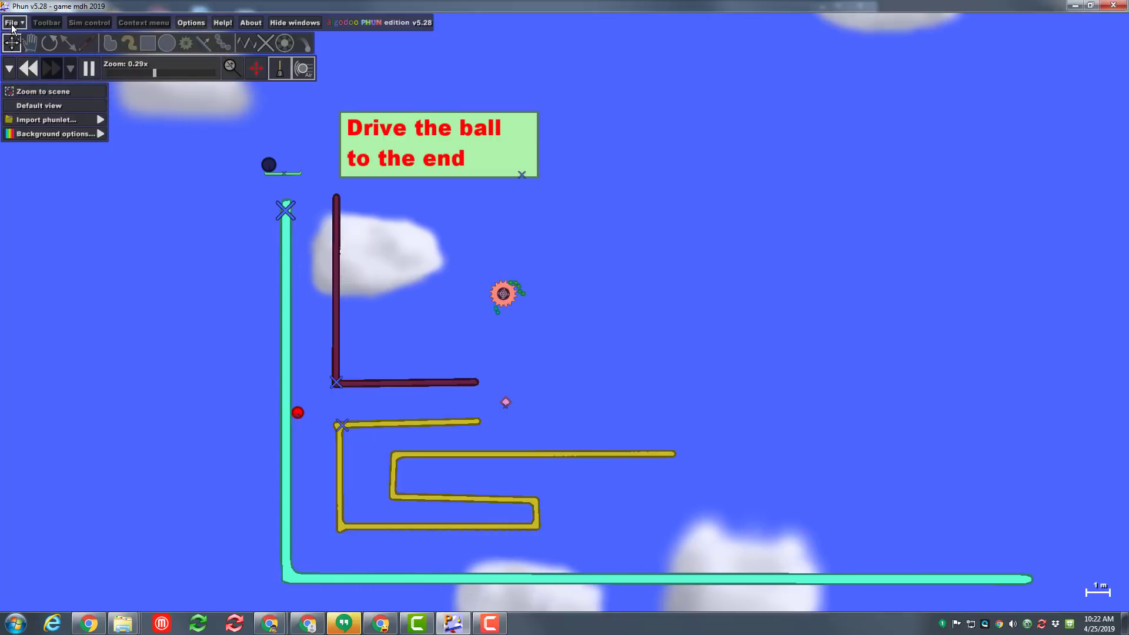
- Save the scene as "game mdh 2019", overwriting the existing file
click(11, 24)
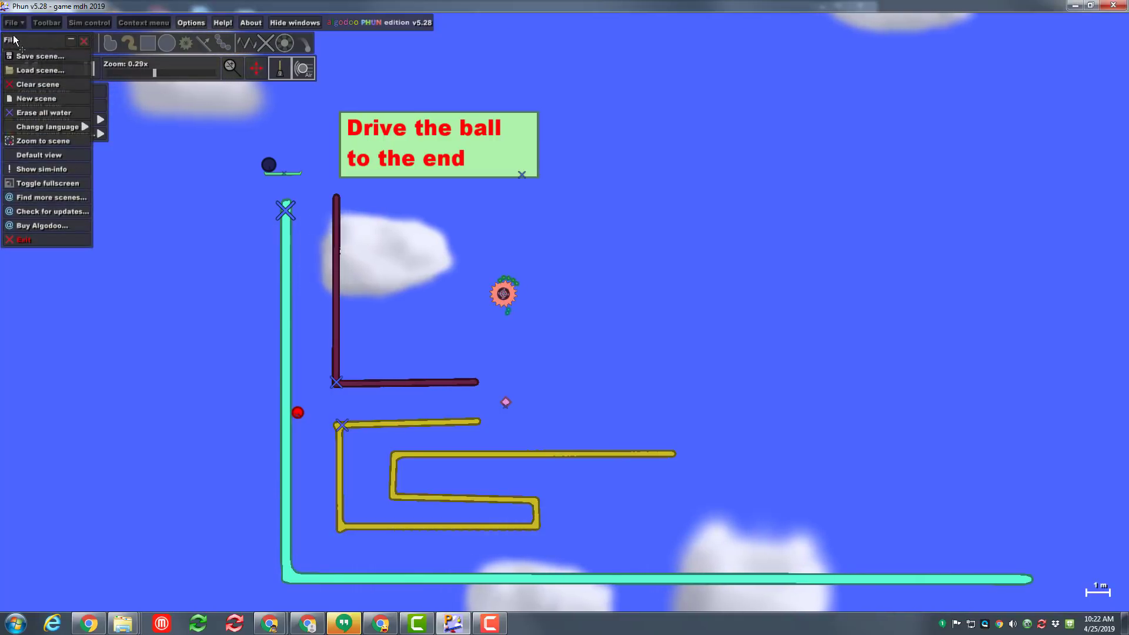
click(24, 58)
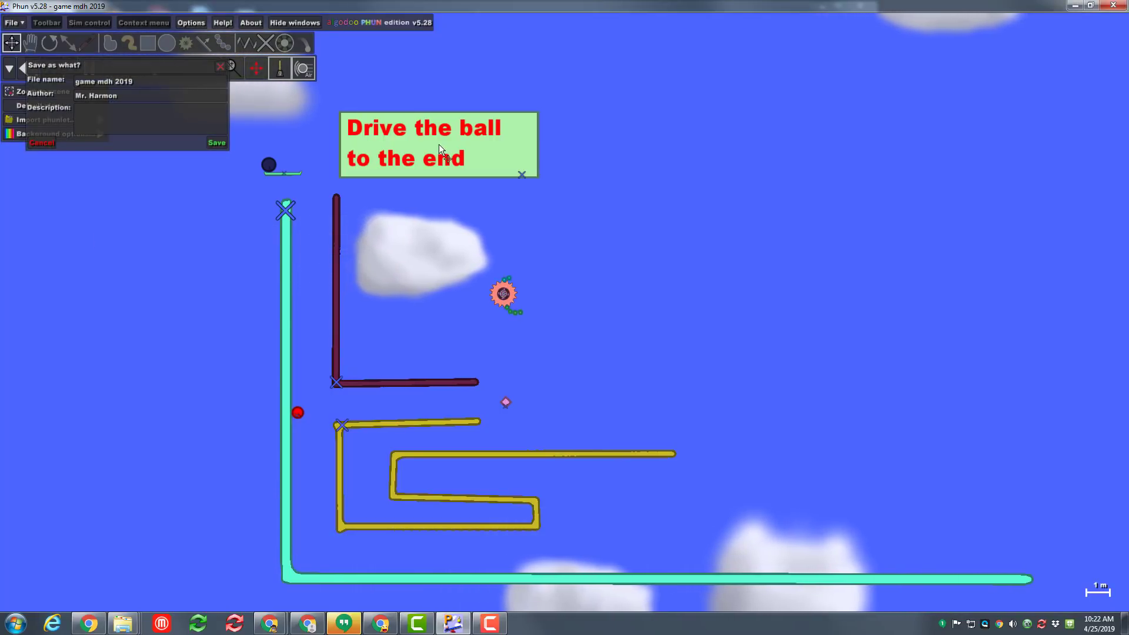
click(212, 145)
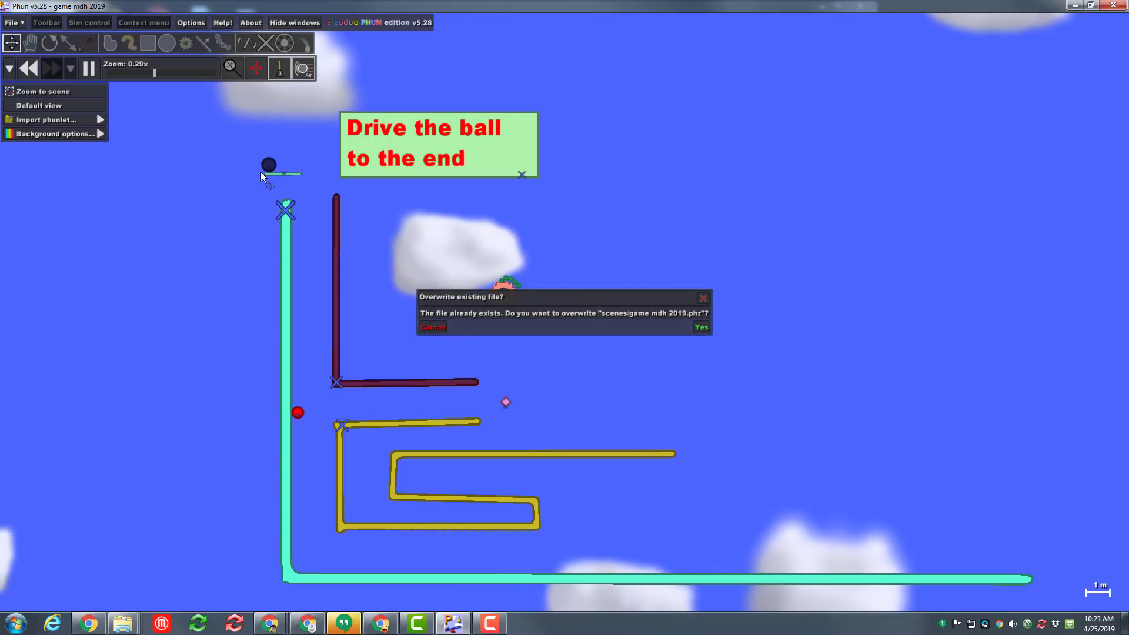
click(705, 327)
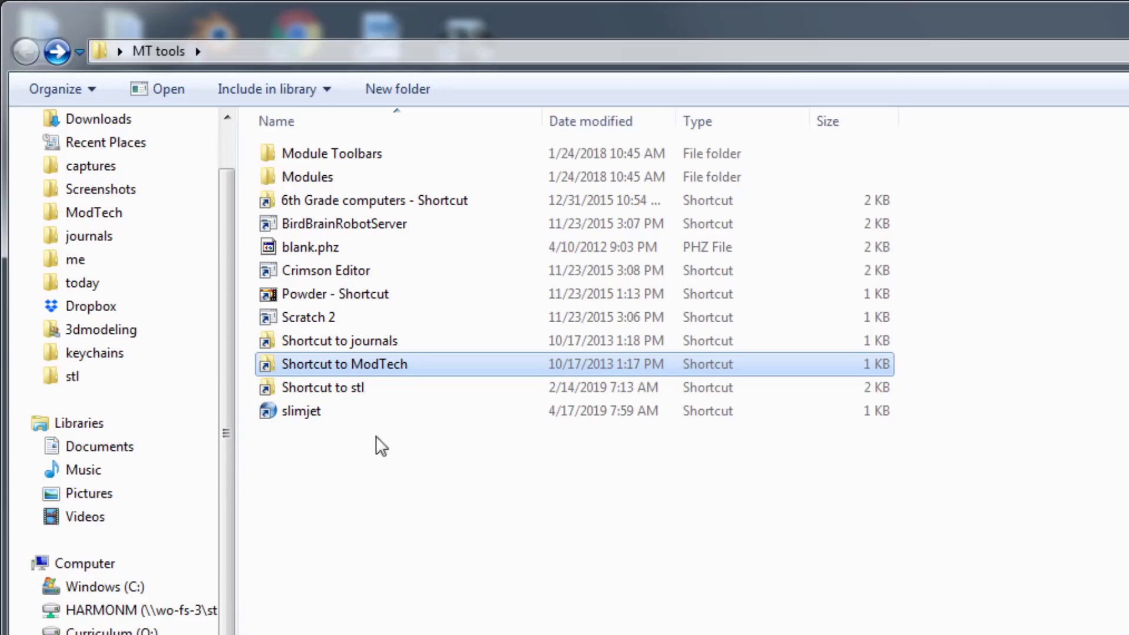
- Switch to the file explorer, open the journals folder and look through the sample games in its 04.25.19 shortcut
double_click(370, 341)
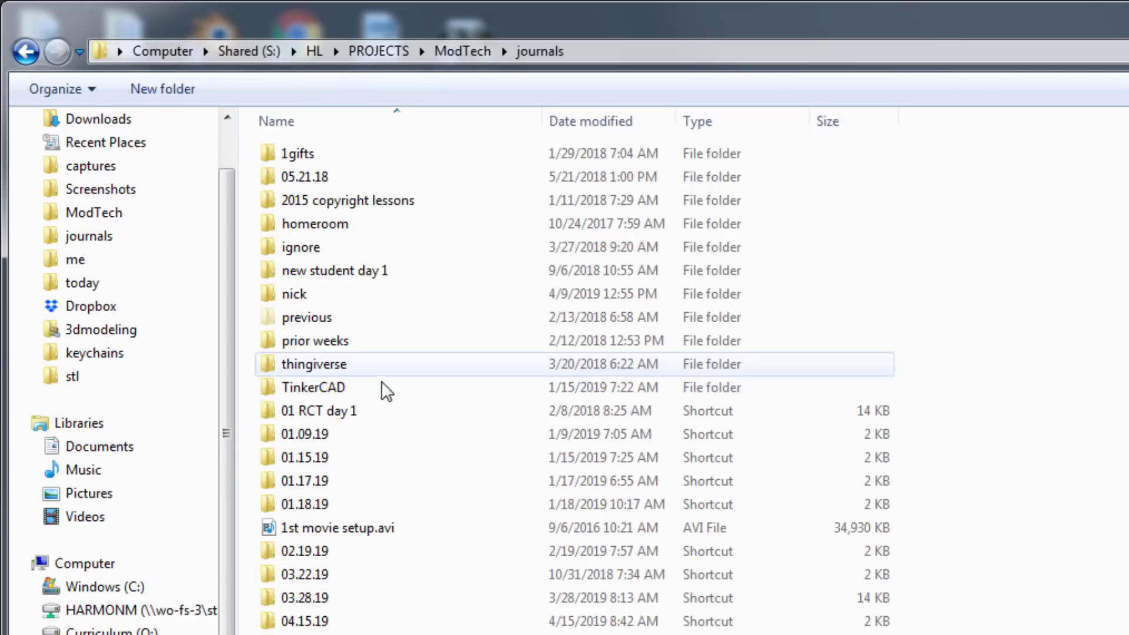
scroll(608, 482, down, 1)
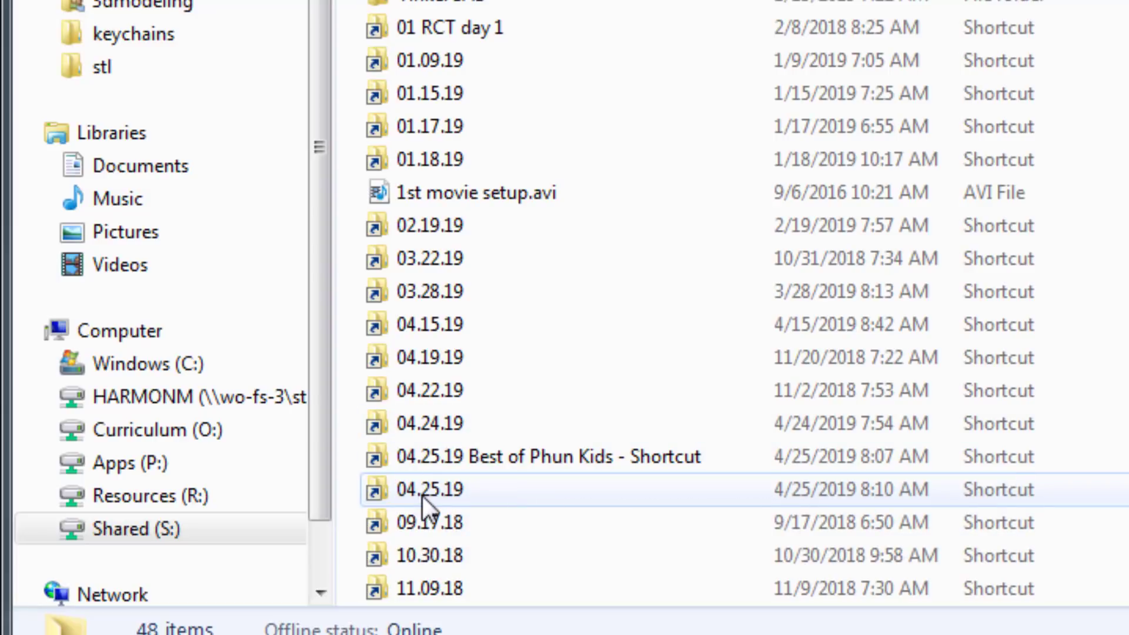
double_click(435, 495)
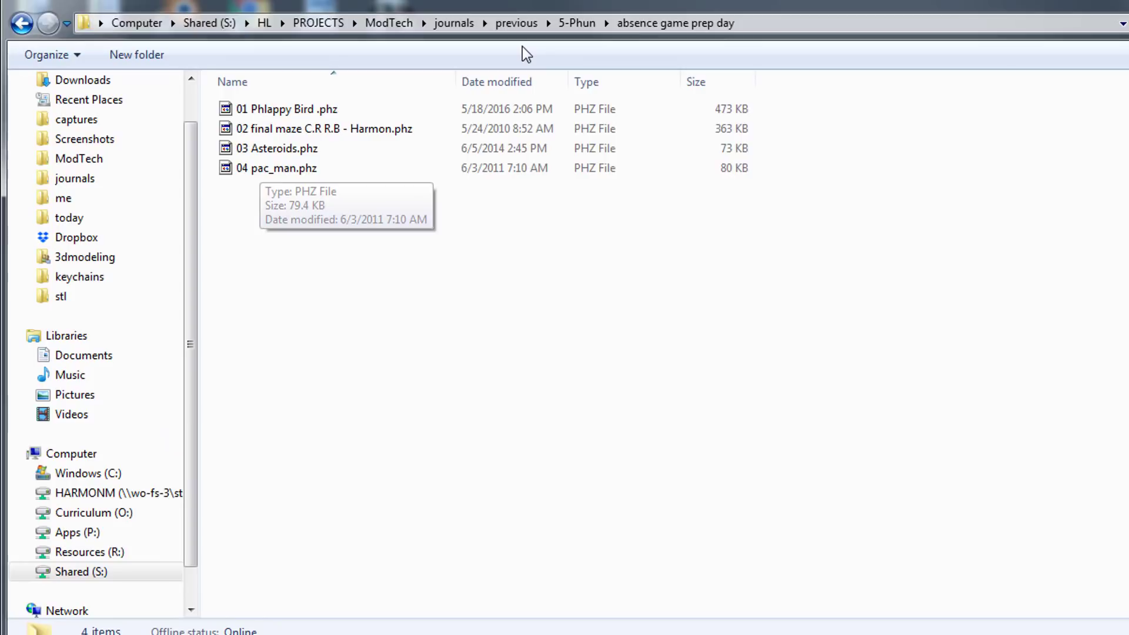
key(BackSpace)
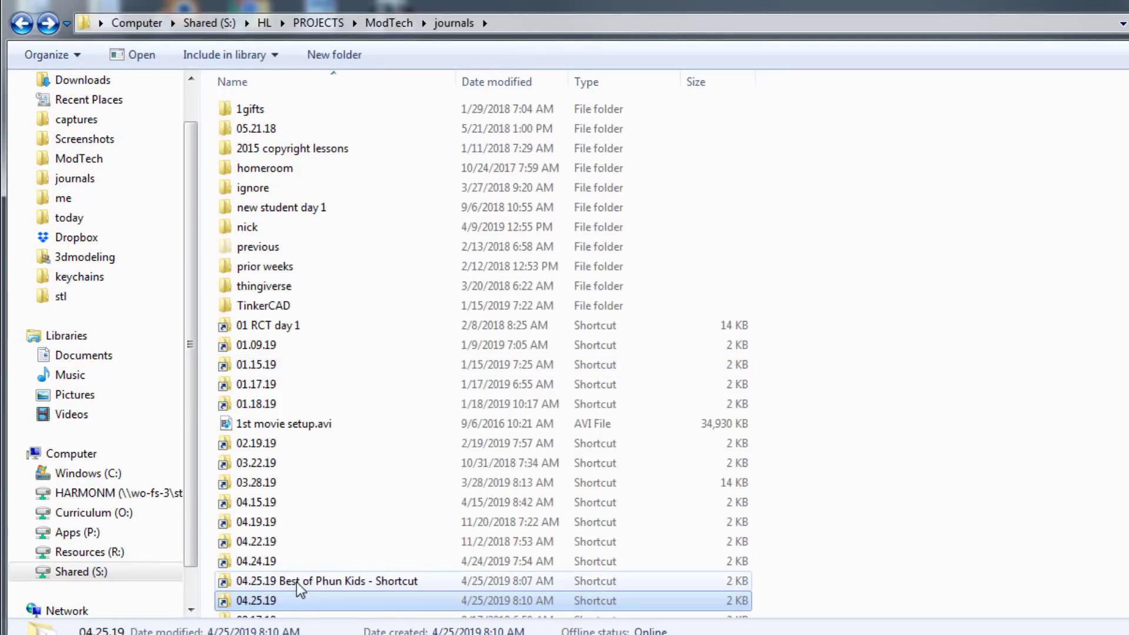
- Open Siege.Game.phz from the "04.25.19 Best of Phun Kids" folder in Phun and maximize its window
double_click(340, 583)
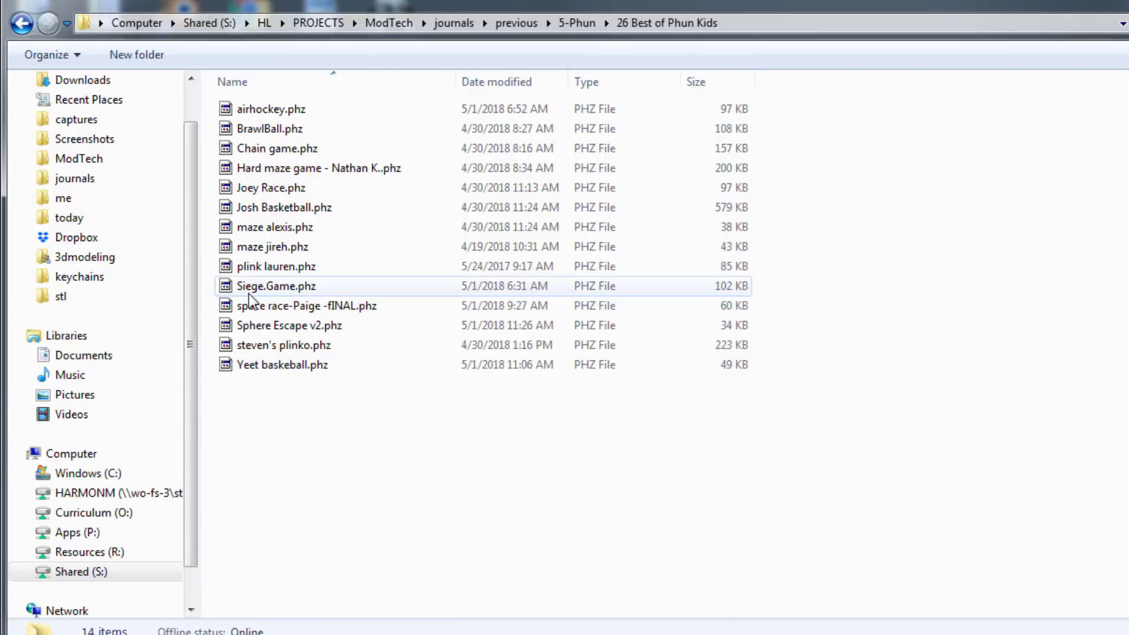
click(268, 290)
double_click(268, 289)
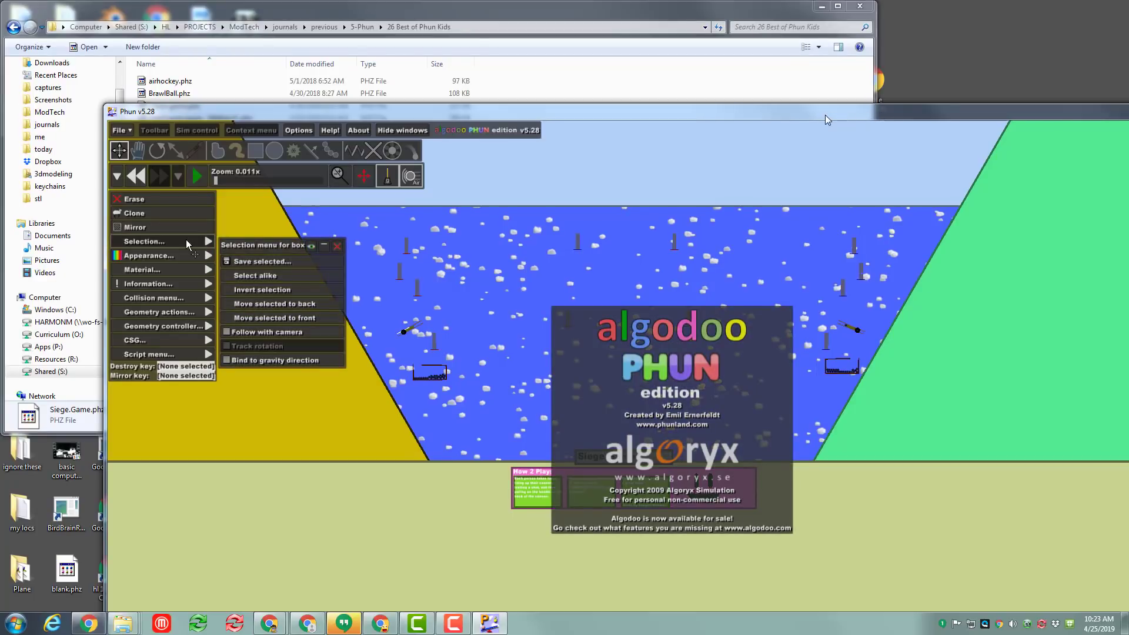
double_click(824, 115)
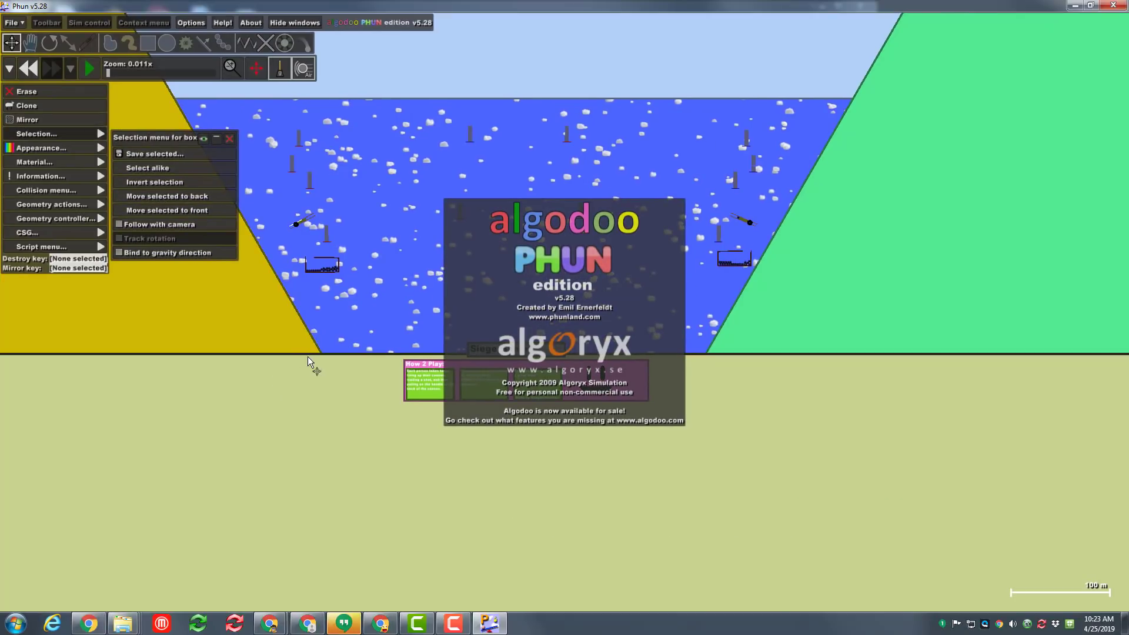
- Load a black cannonball from the ammunition box into the cannon near the yellow slope and fire it by pulling back the cannon's handle
right_click(382, 291)
scroll(385, 307, up, 4)
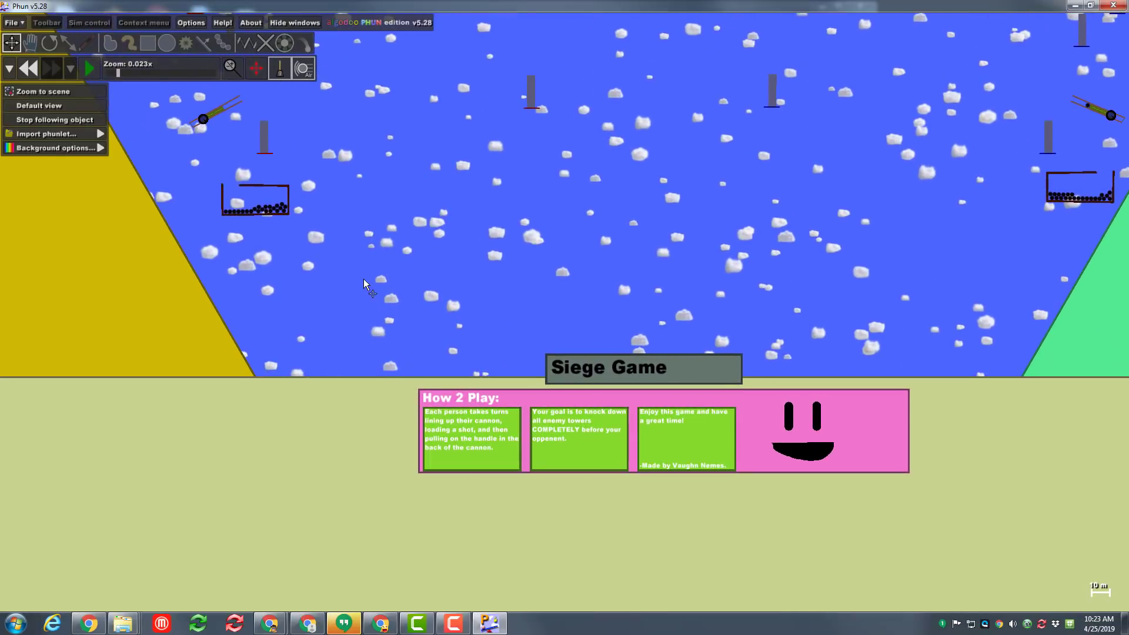
drag(364, 279, 474, 342)
scroll(298, 210, up, 3)
drag(296, 210, 336, 286)
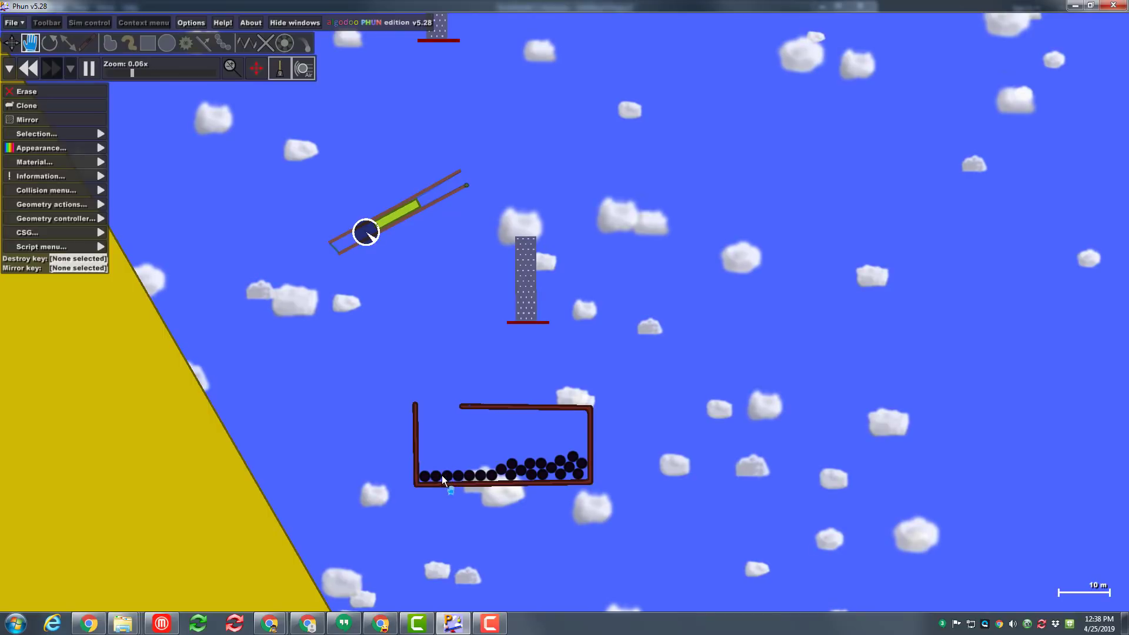
drag(437, 478, 472, 173)
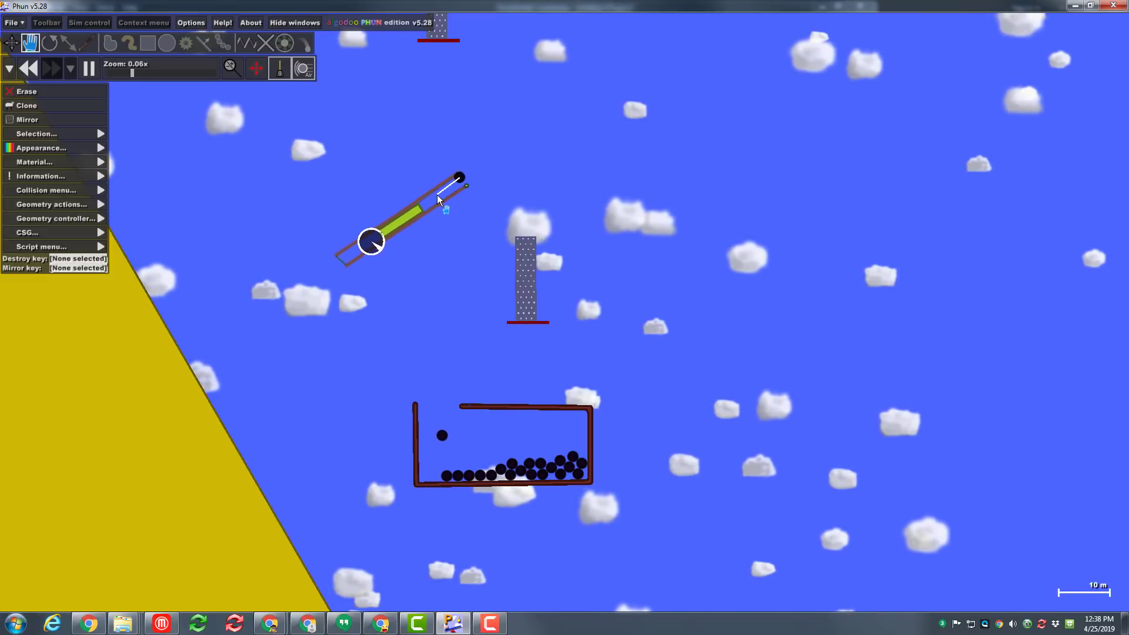
scroll(445, 248, up, 5)
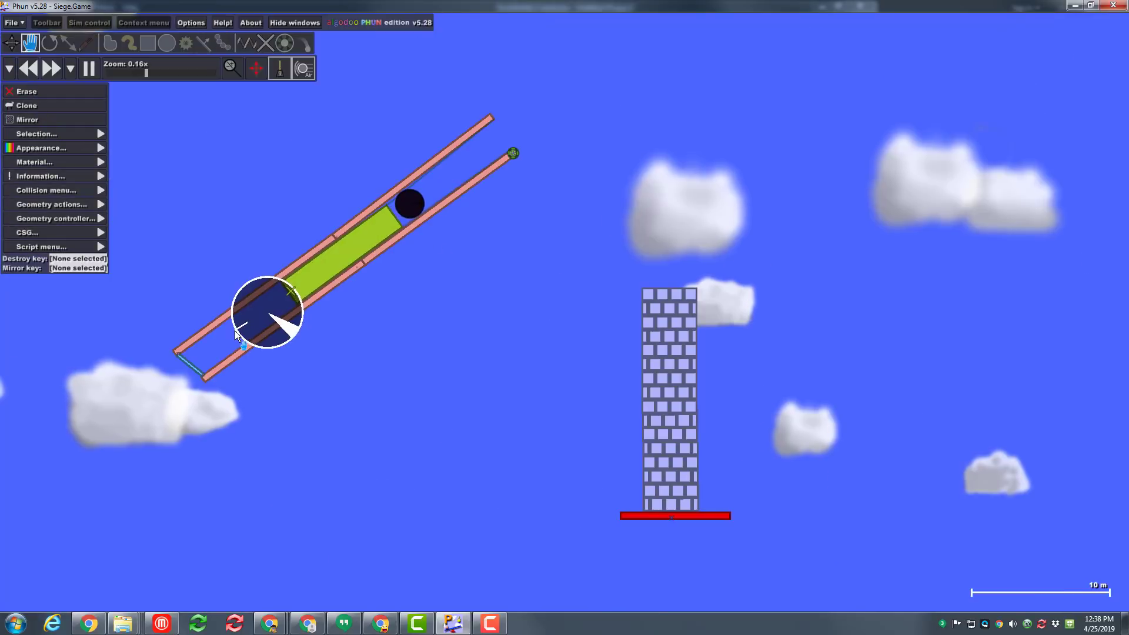
drag(224, 340, 150, 394)
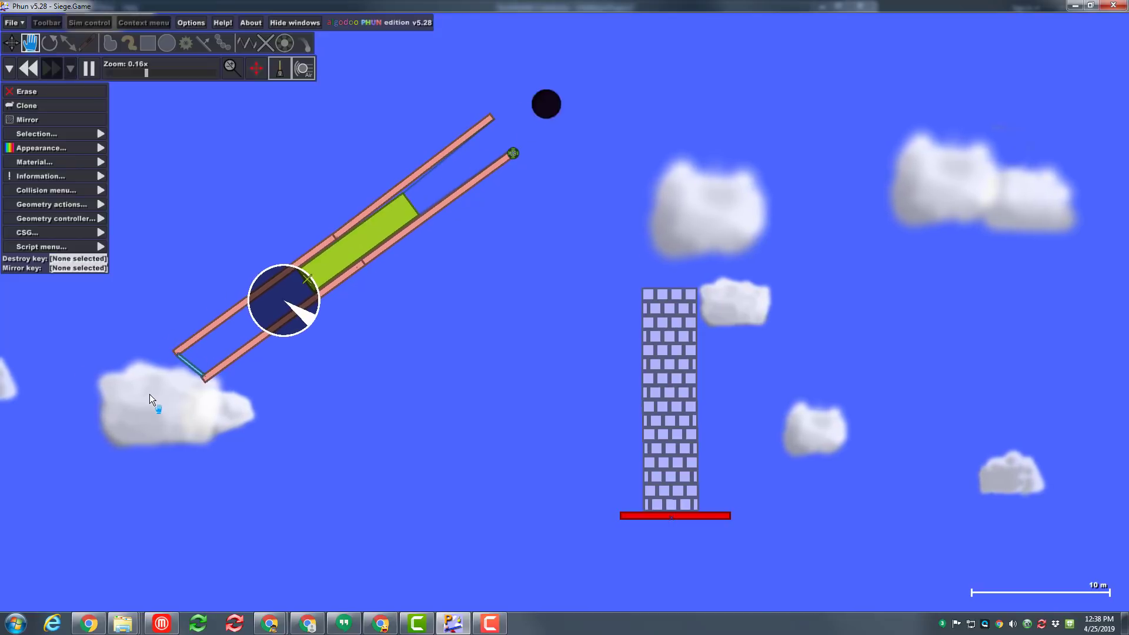
- Follow the fired cannonball's flight across the sky and examine the layout of the red and blue based towers
scroll(311, 415, down, 6)
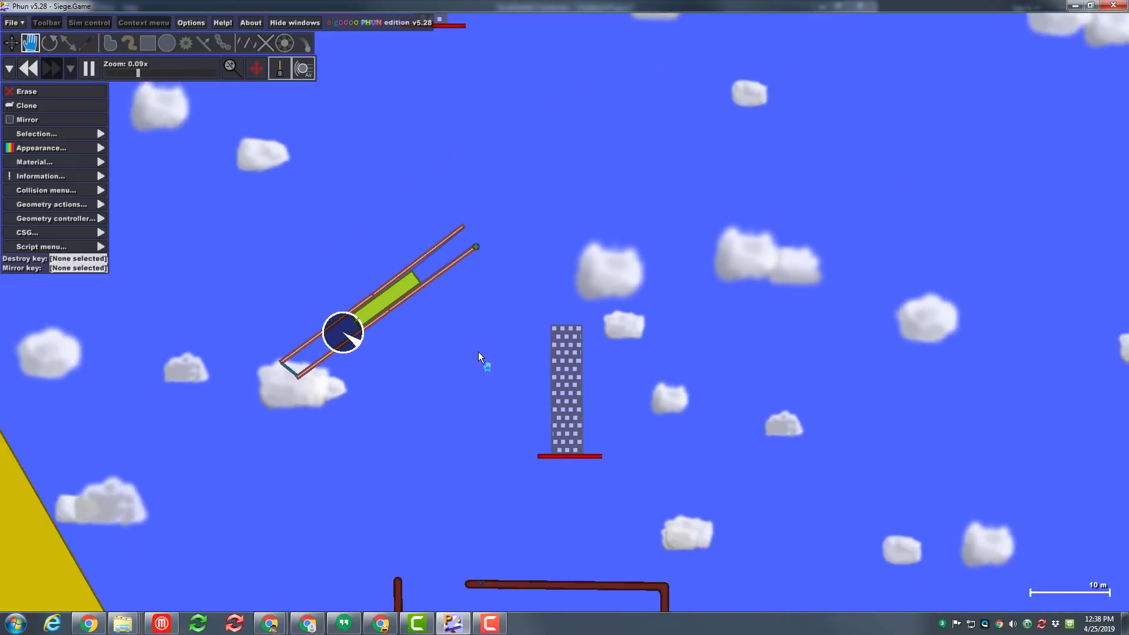
drag(888, 266, 383, 340)
scroll(410, 343, down, 6)
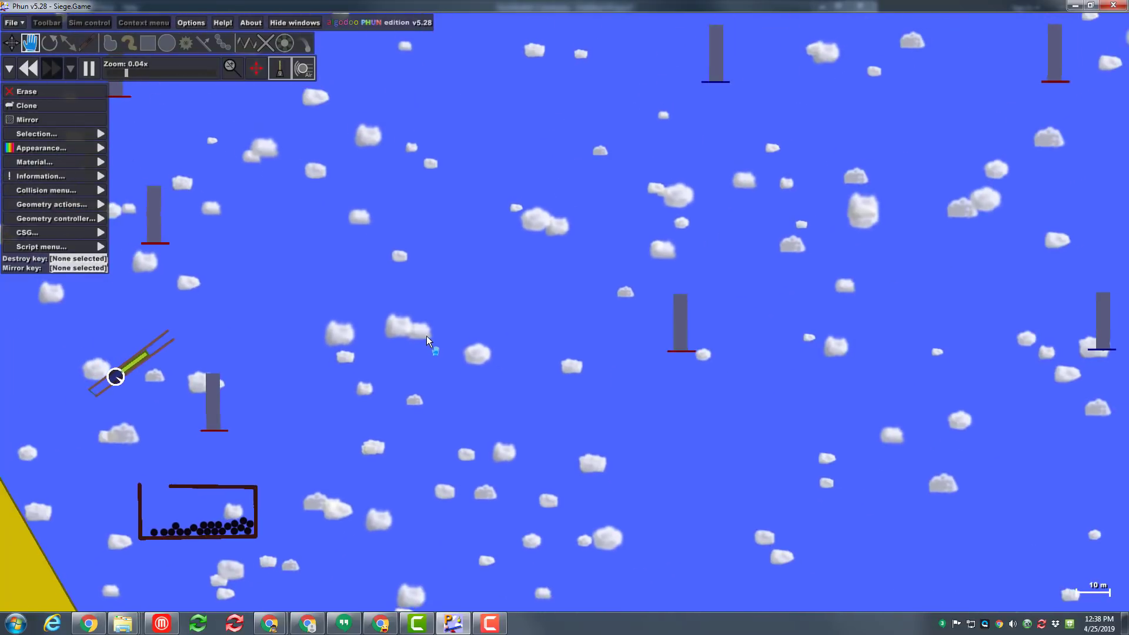
scroll(511, 299, down, 3)
drag(804, 188, 564, 272)
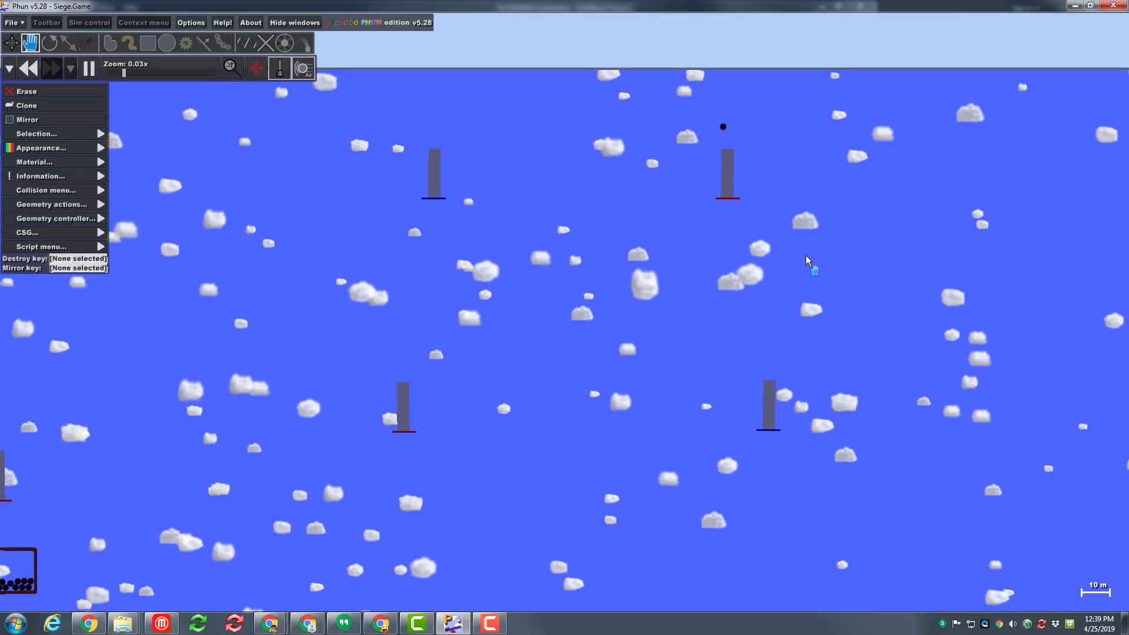
drag(903, 289, 584, 279)
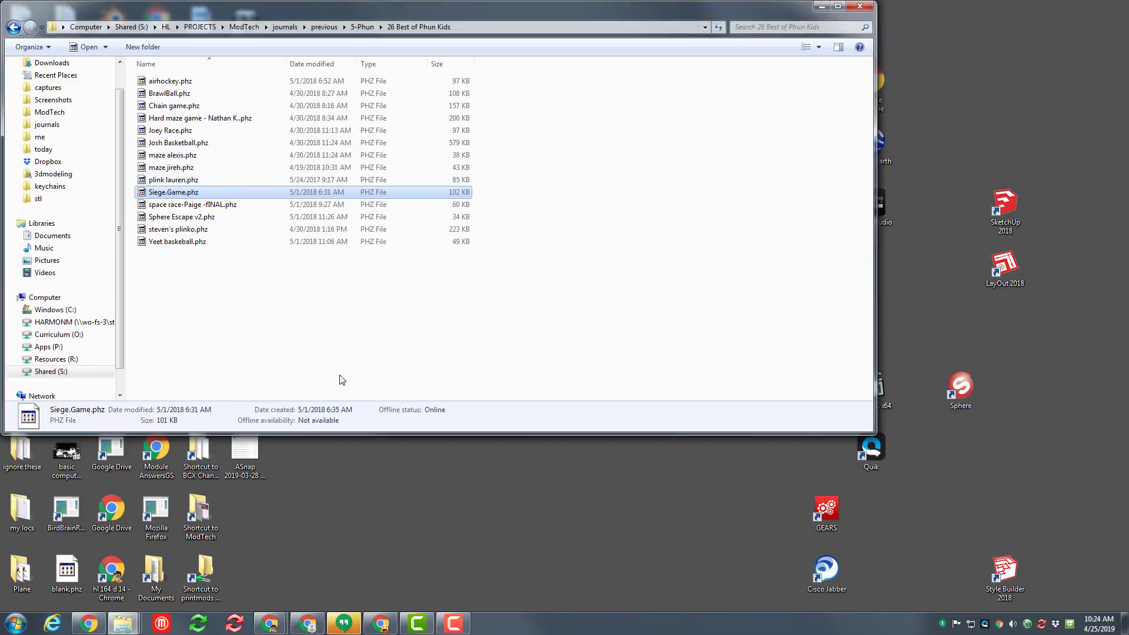
- Open airhockey.phz from the "26 Best of Phun Kids" folder in Phun and maximize its window
double_click(179, 81)
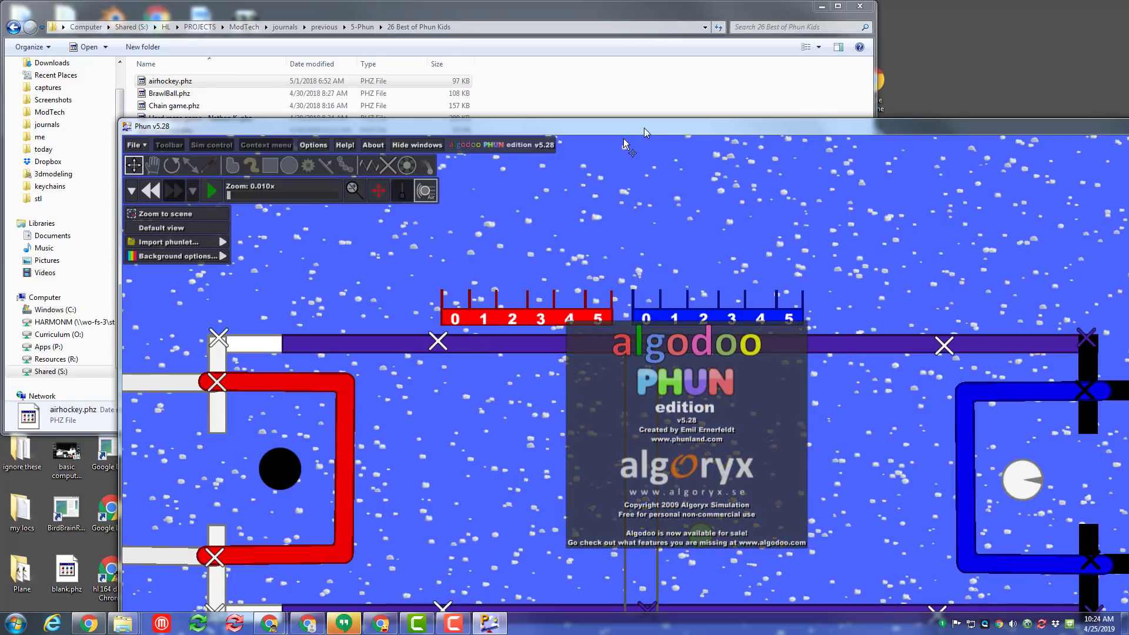
double_click(644, 128)
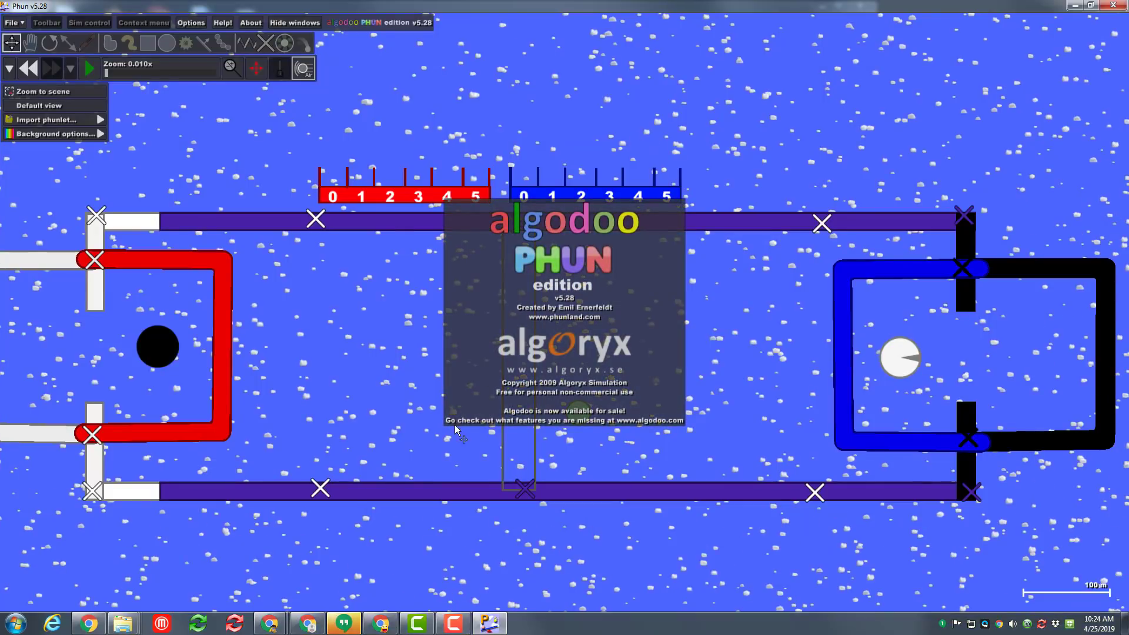